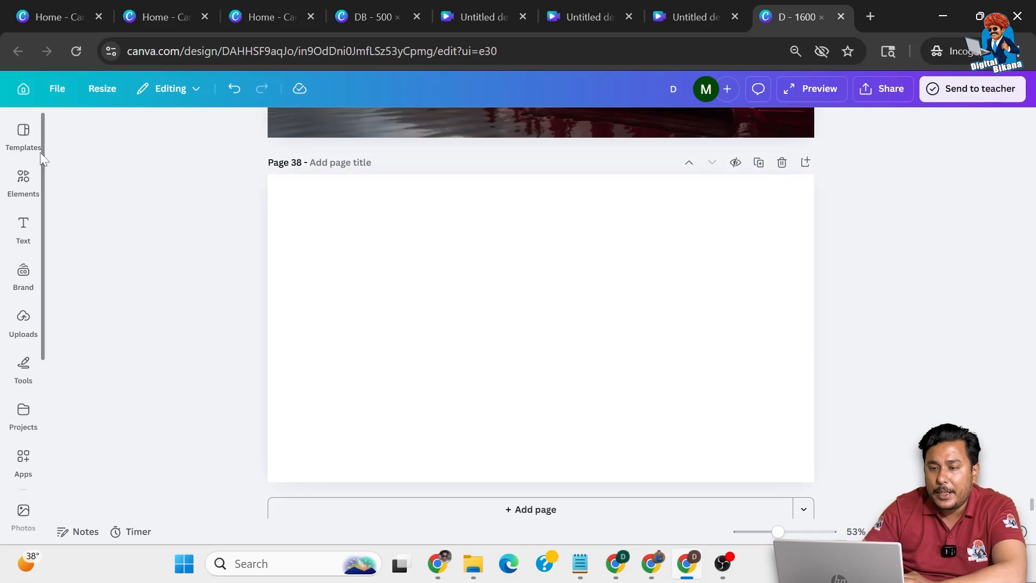
# Search the design elements for "neon" photos
pyautogui.click(26, 140)
pyautogui.click(31, 188)
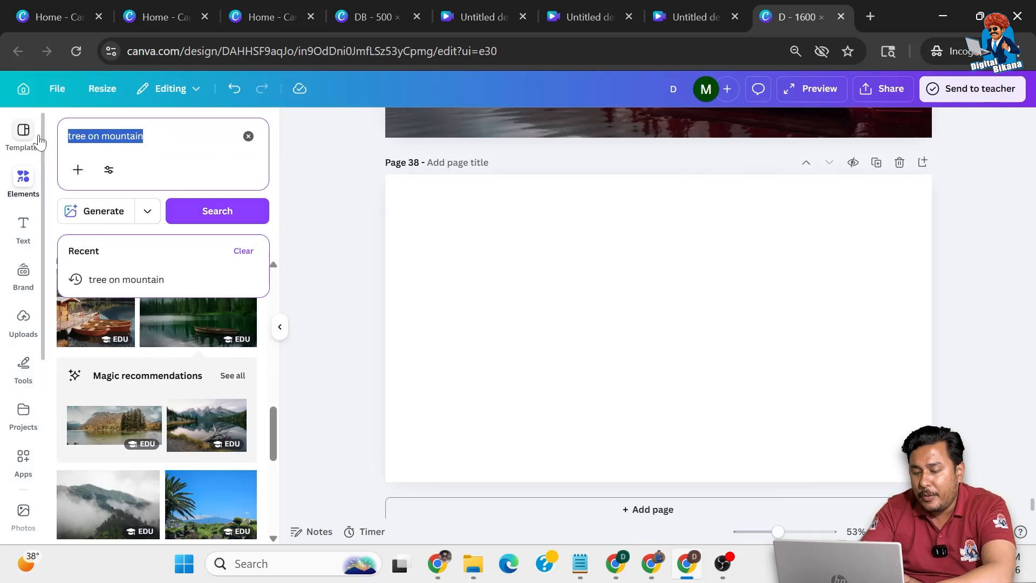
pyautogui.write('neon')
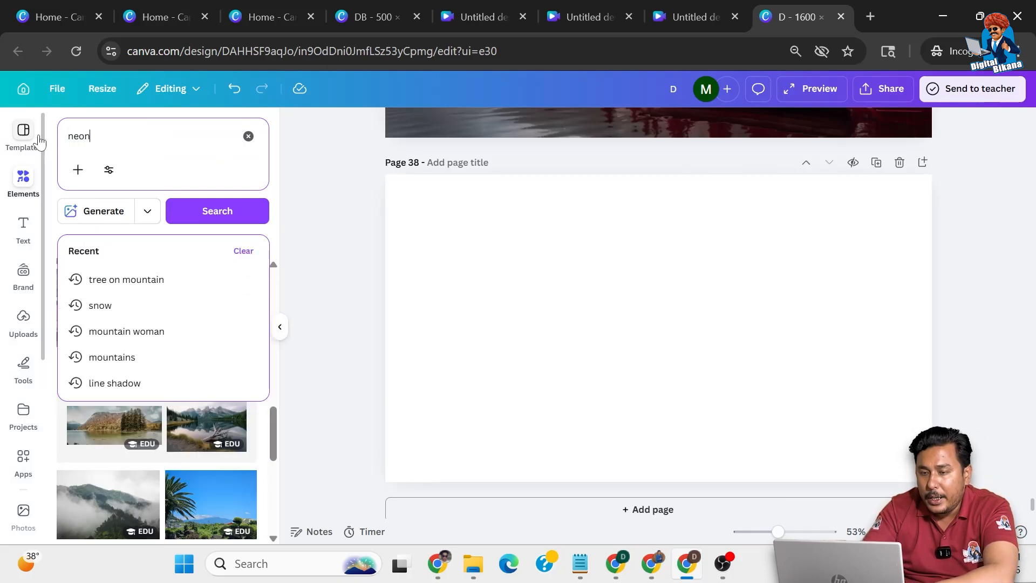
pyautogui.press('Return')
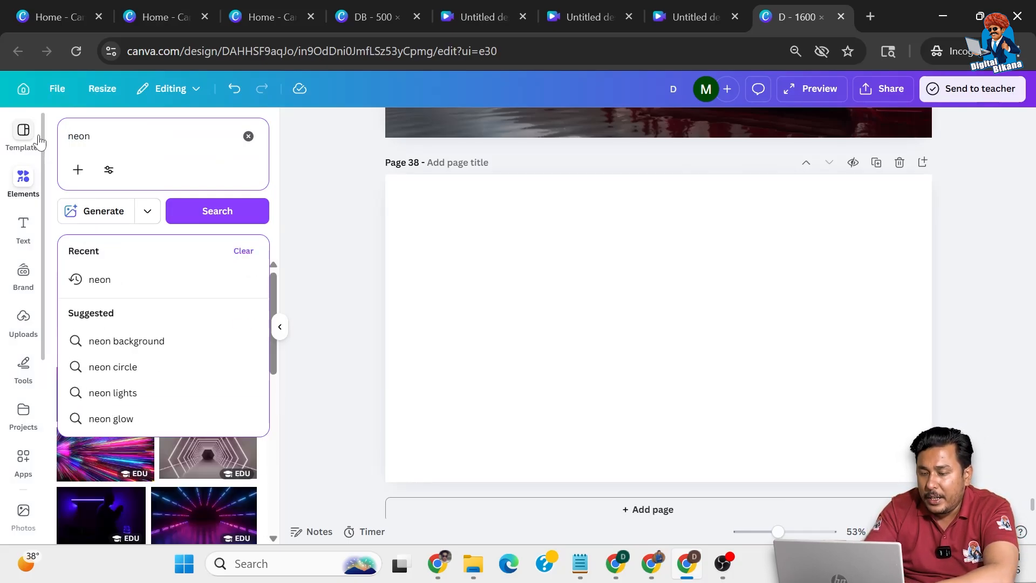
pyautogui.click(54, 168)
# Add the photo of a blue-purple panelled wall with a pink floor to page 38 and set it as the background
pyautogui.scroll(-6, 121, 376)
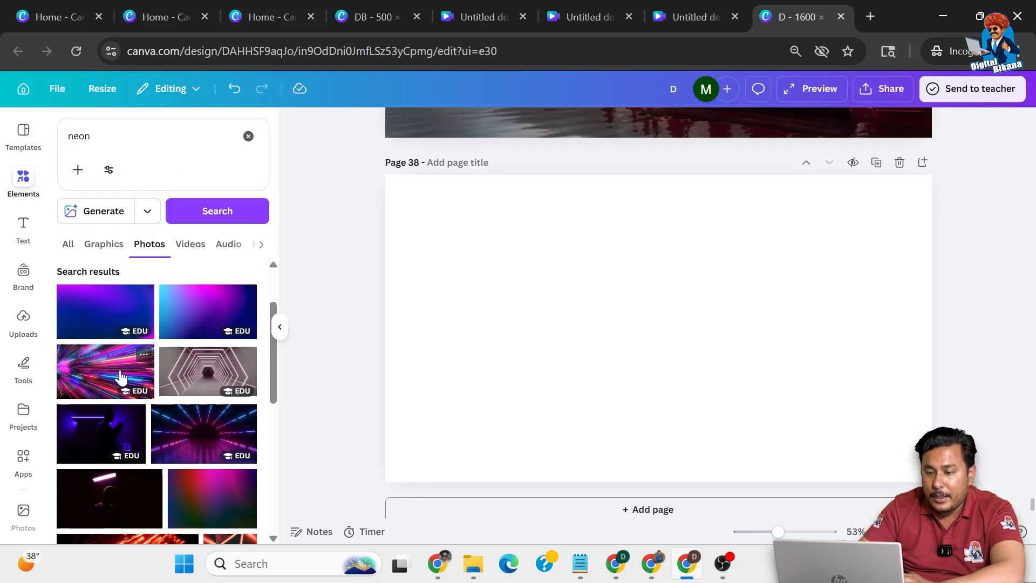
pyautogui.scroll(-2, 119, 375)
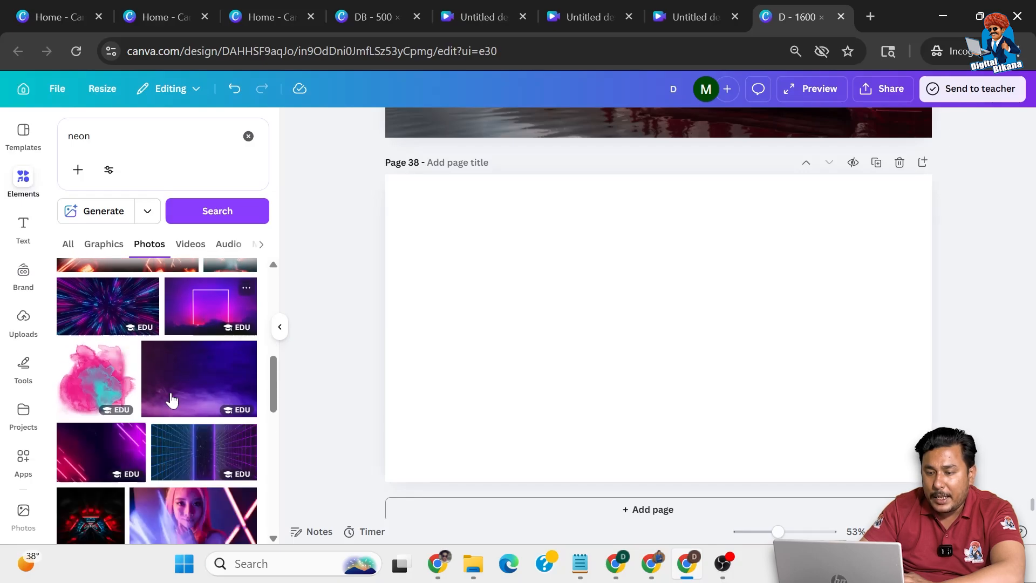
pyautogui.scroll(-3, 173, 387)
pyautogui.scroll(-5, 164, 426)
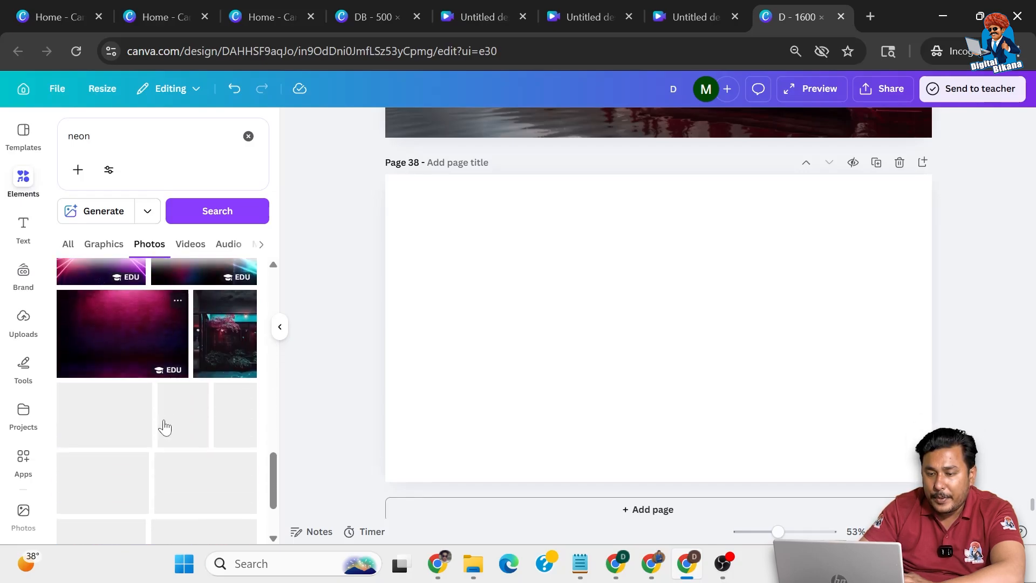
pyautogui.scroll(-5, 164, 426)
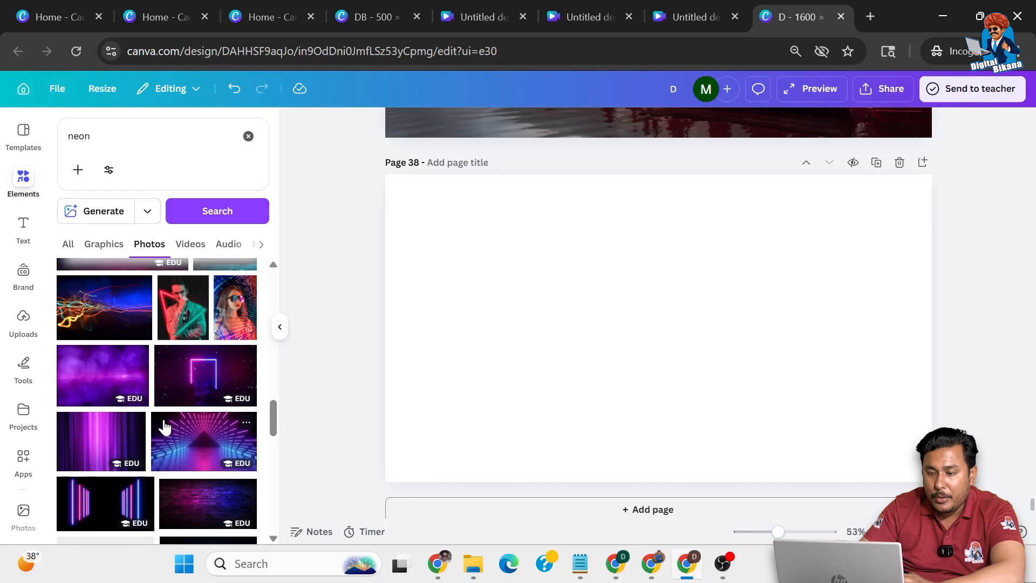
pyautogui.scroll(-5, 165, 427)
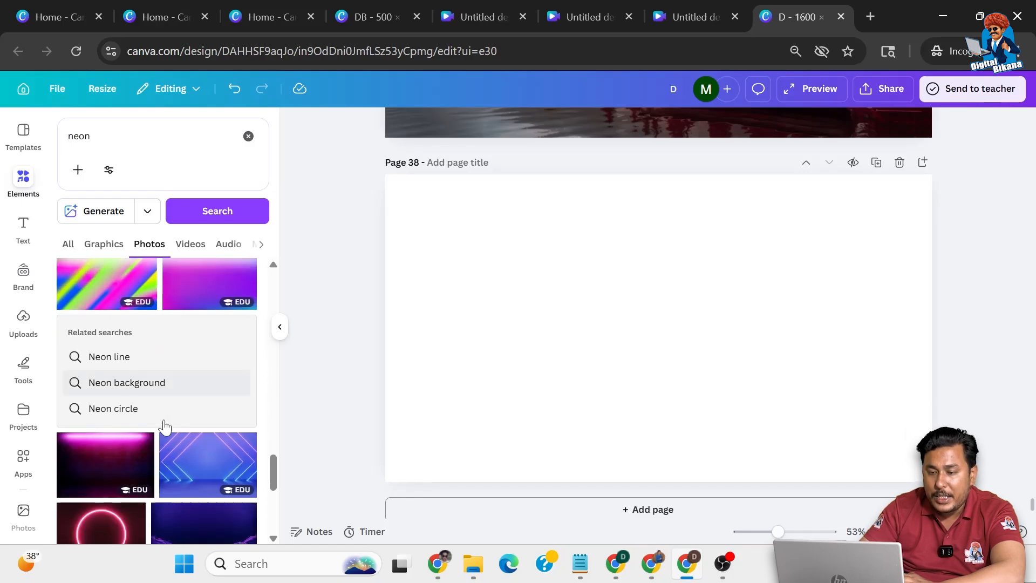
pyautogui.scroll(-2, 165, 427)
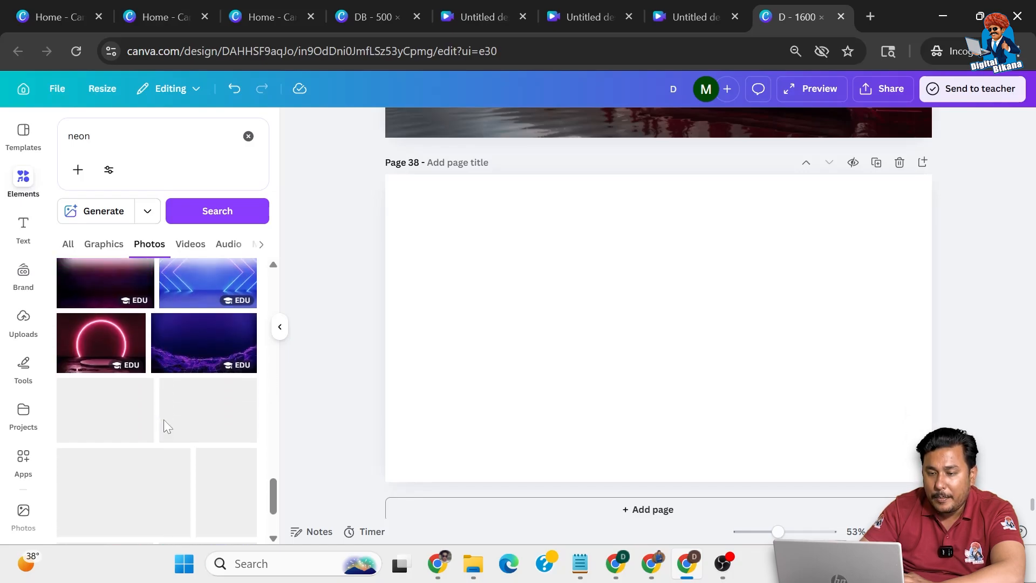
pyautogui.scroll(-4, 165, 427)
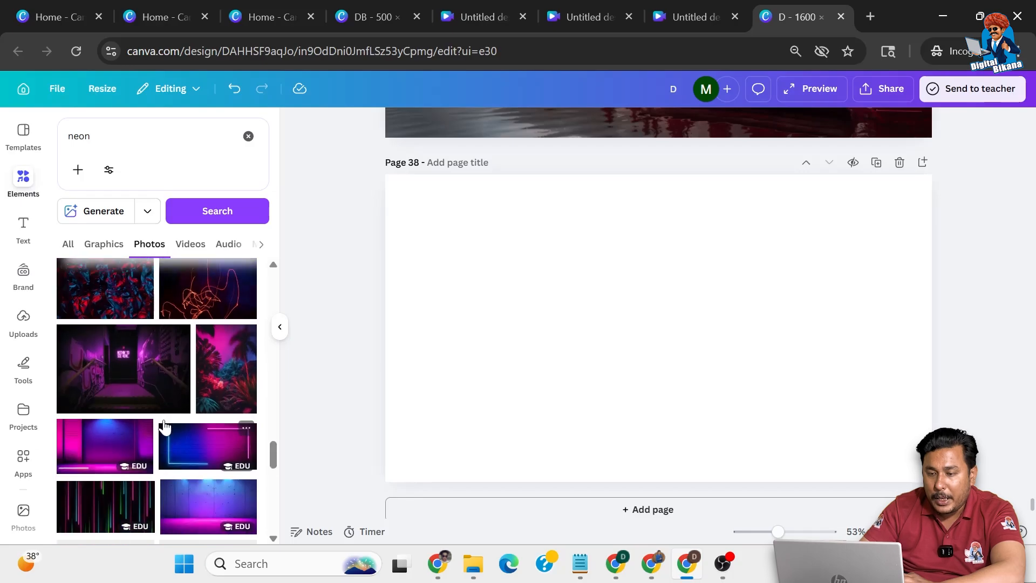
pyautogui.scroll(-2, 165, 427)
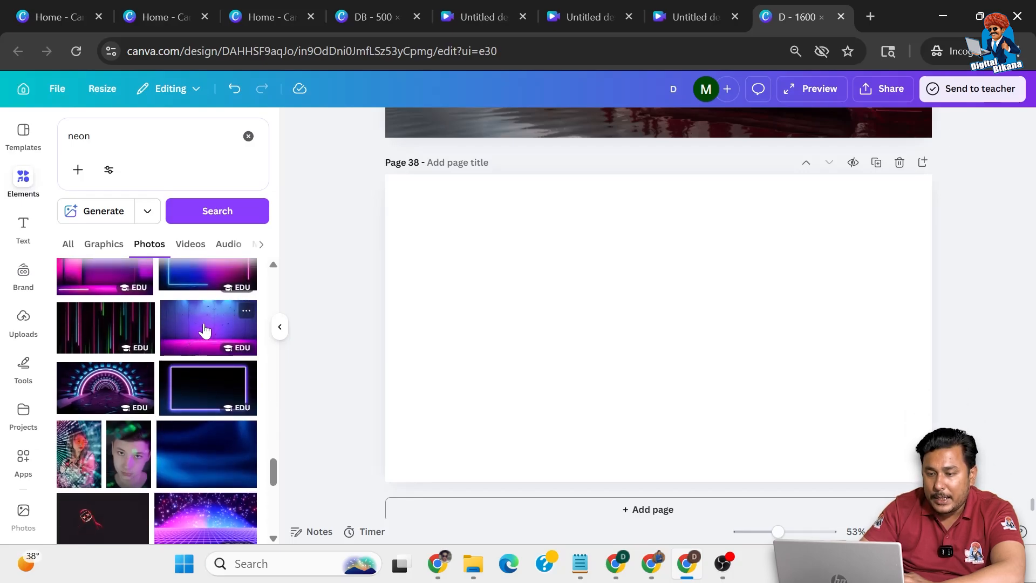
pyautogui.click(205, 330)
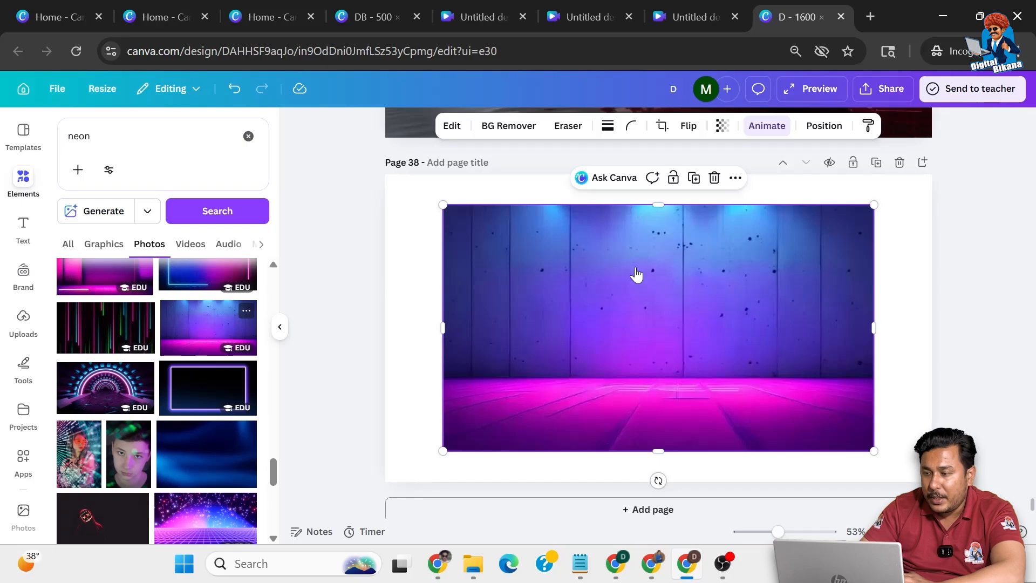
pyautogui.click(736, 178)
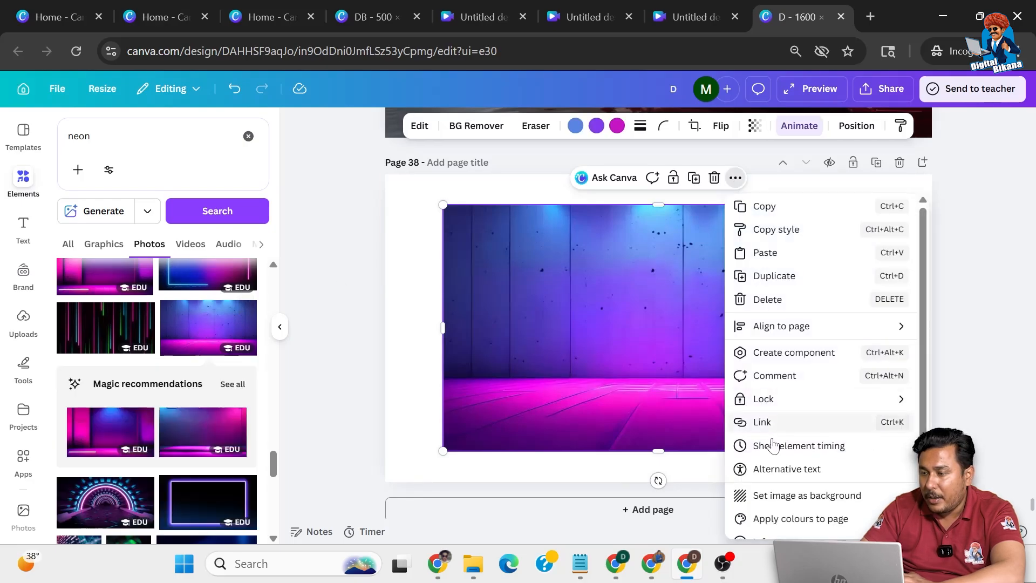
pyautogui.click(784, 493)
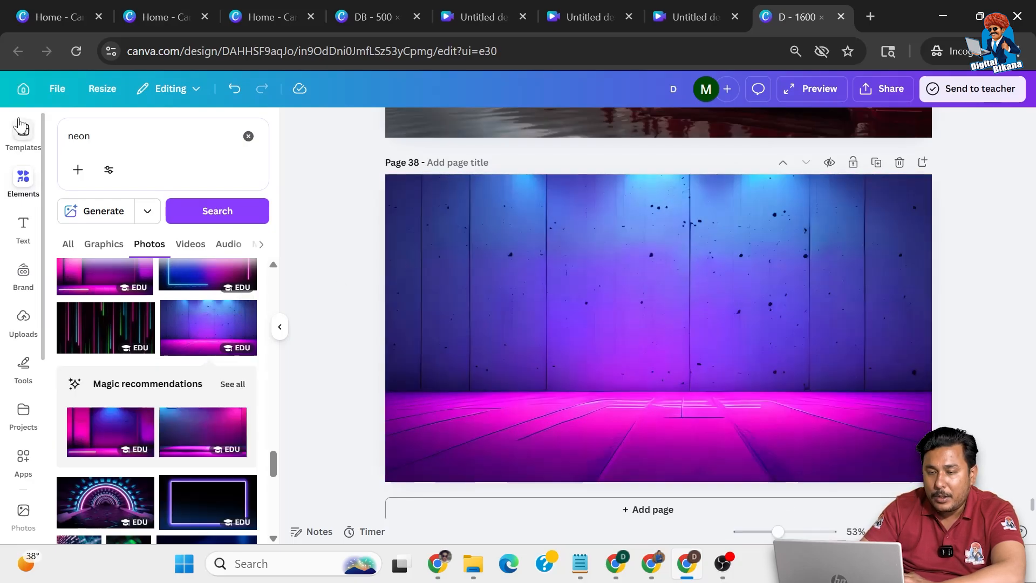
# Search the elements for "neon circle" and show all matching graphics
pyautogui.moveTo(93, 136); pyautogui.dragTo(26, 137)
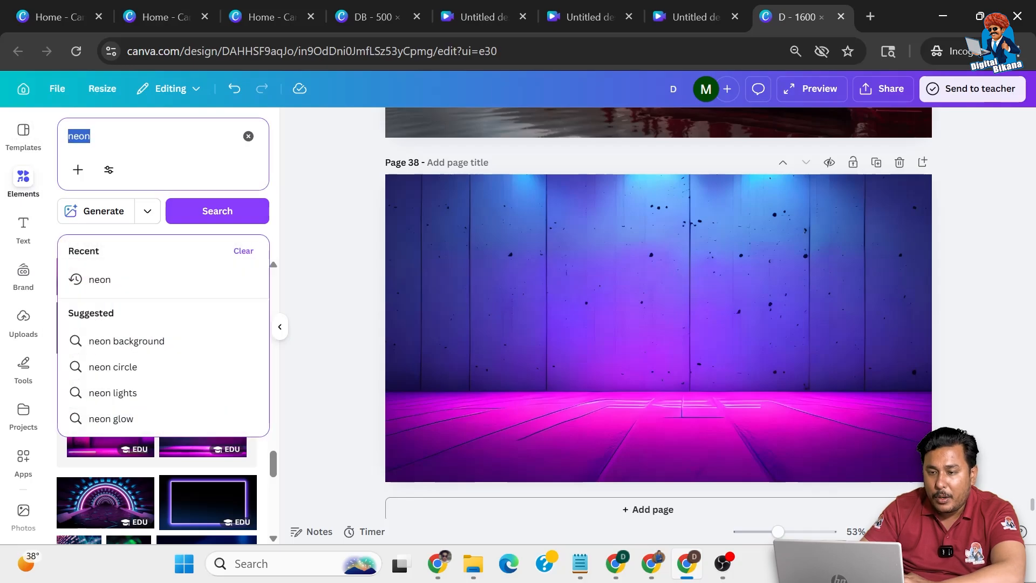
pyautogui.press('Right')
pyautogui.write('circle')
pyautogui.press('Return')
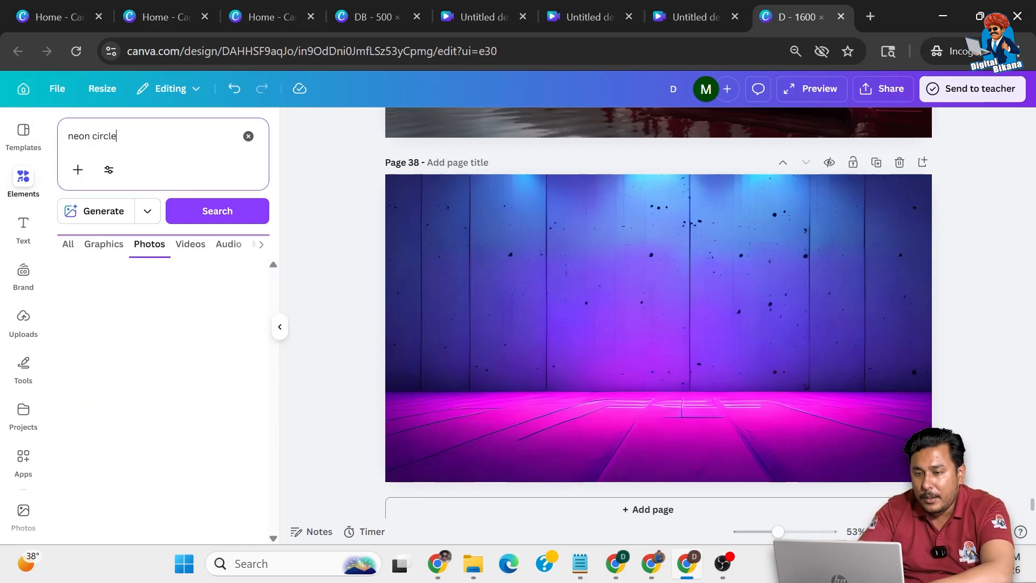
pyautogui.click(68, 244)
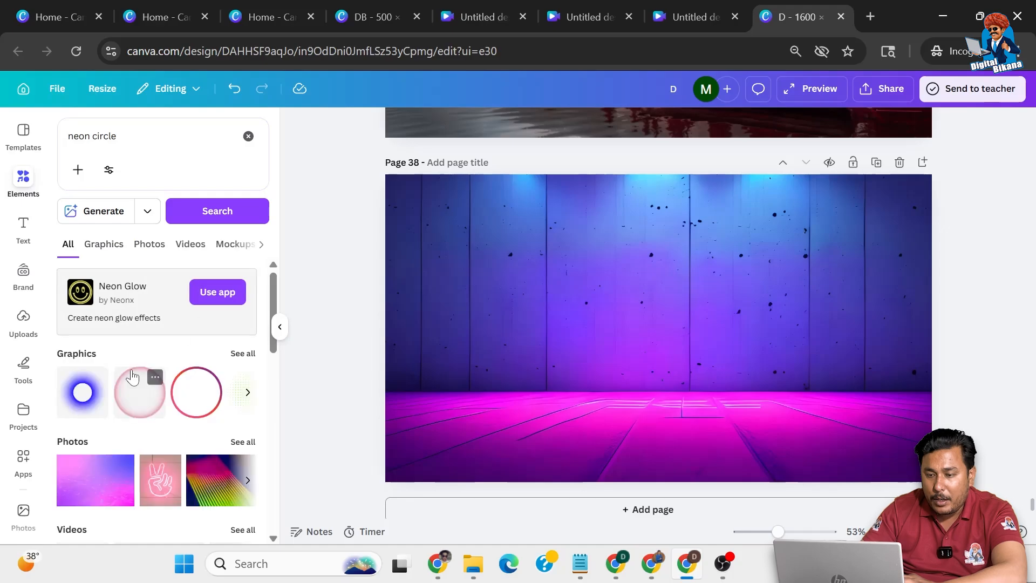
pyautogui.click(235, 355)
# Add the purple-to-pink neon ring to page 38 and enlarge it to nearly fill the page height
pyautogui.scroll(-4, 157, 435)
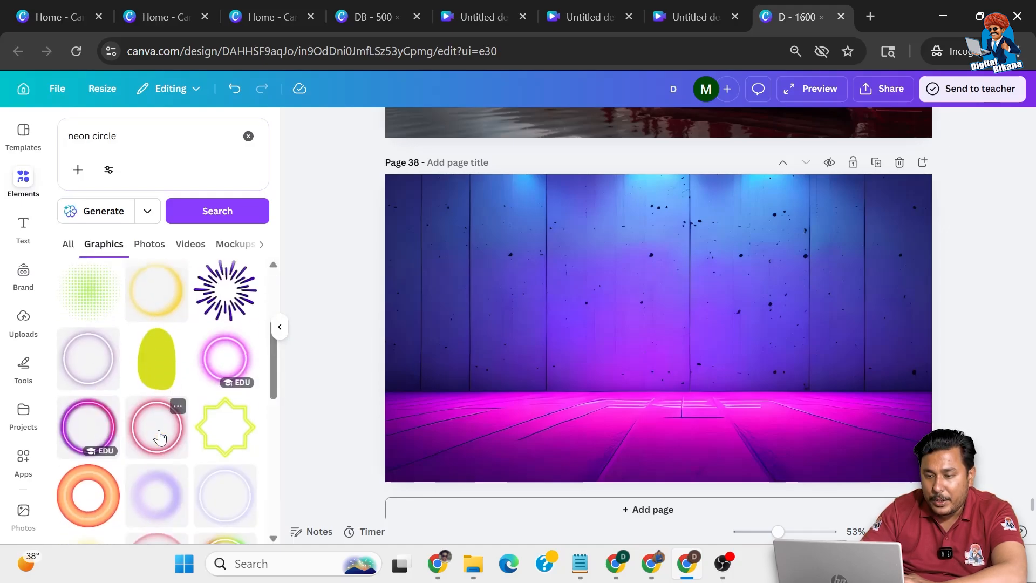
pyautogui.scroll(-1, 159, 437)
pyautogui.click(83, 363)
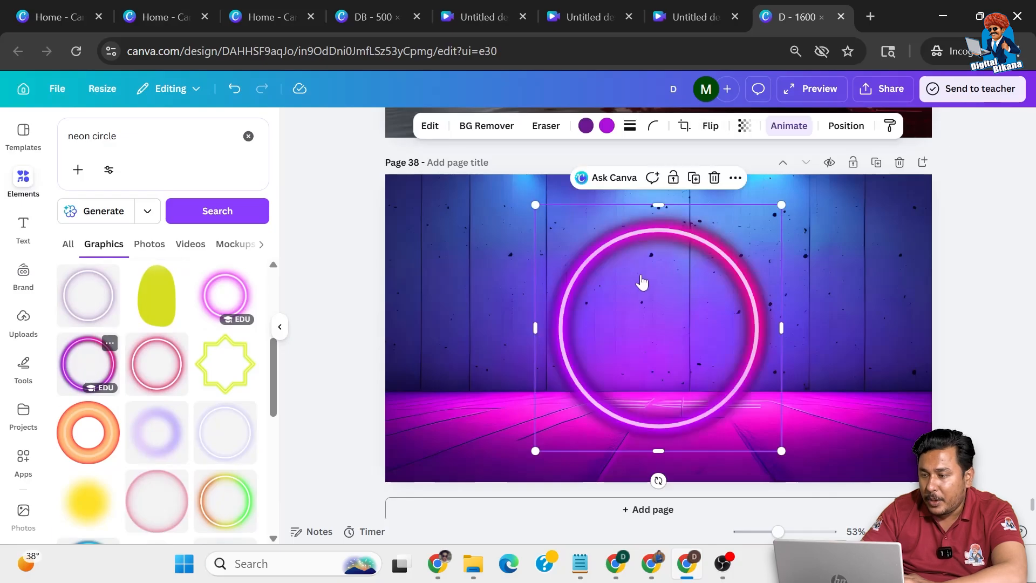
pyautogui.moveTo(783, 202); pyautogui.dragTo(806, 181)
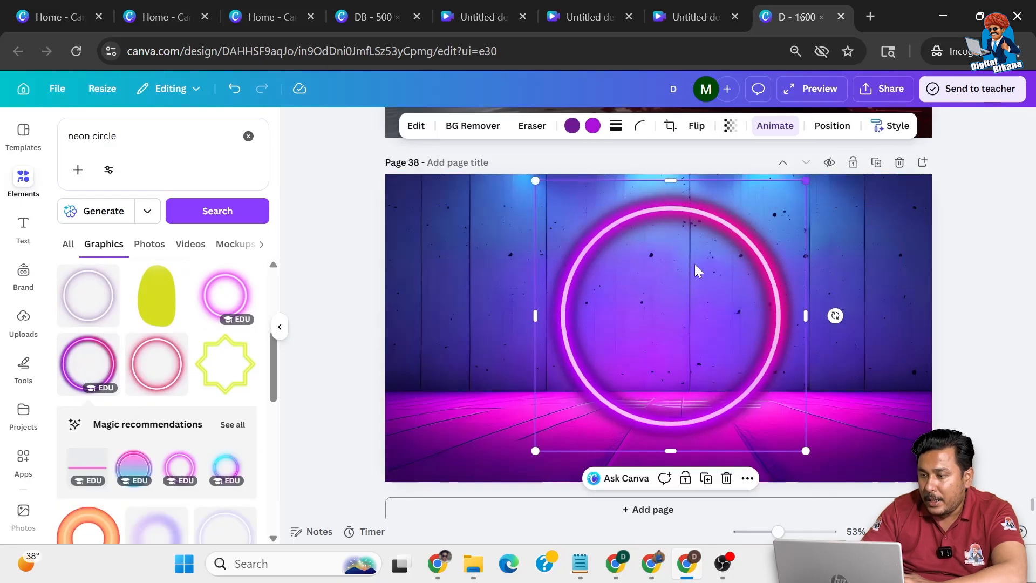
pyautogui.moveTo(533, 450); pyautogui.dragTo(522, 464)
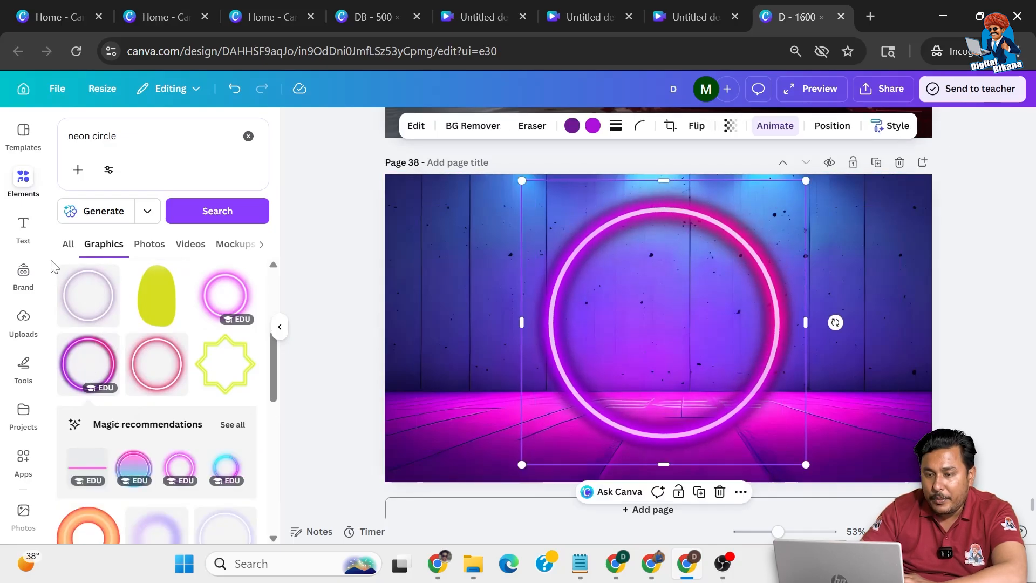
# Search all element types for "frame"
pyautogui.click(147, 137)
pyautogui.hotkey('ctrl', 'a')
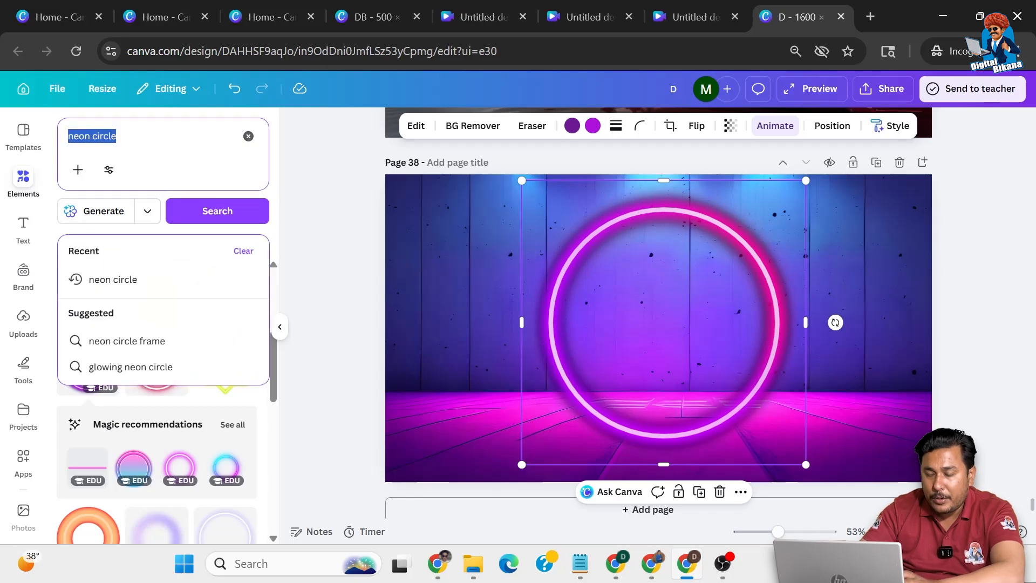
pyautogui.write('frame')
pyautogui.press('Return')
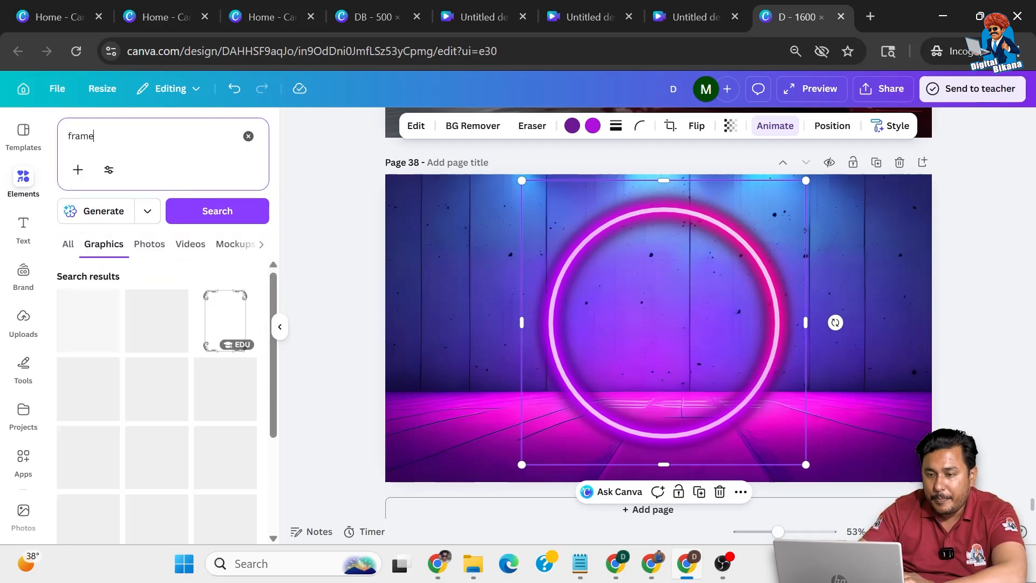
pyautogui.click(68, 243)
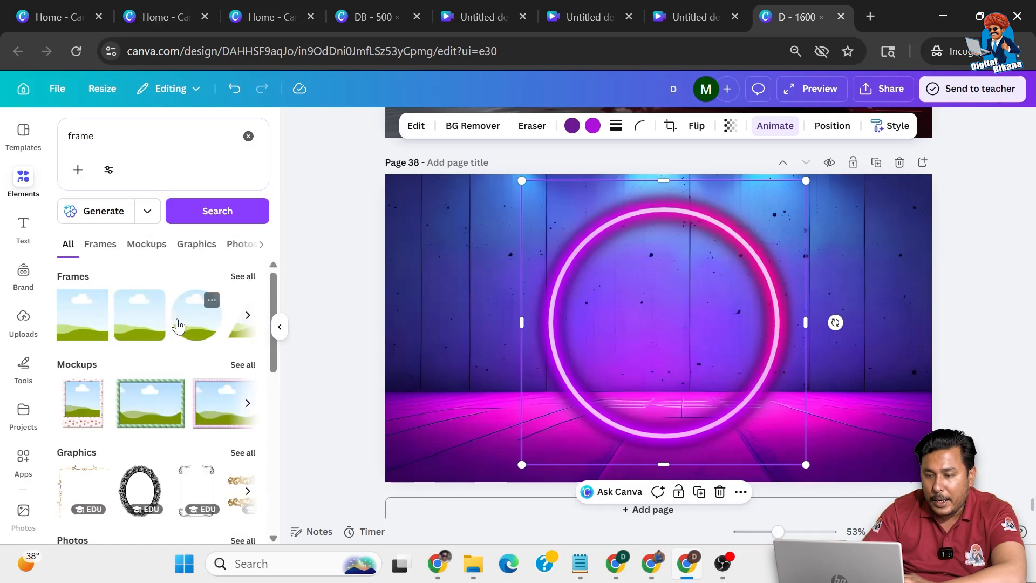
# Add a circular photo frame to the page and enlarge it to fill the inside of the neon ring
pyautogui.click(181, 327)
pyautogui.moveTo(739, 248); pyautogui.dragTo(772, 215)
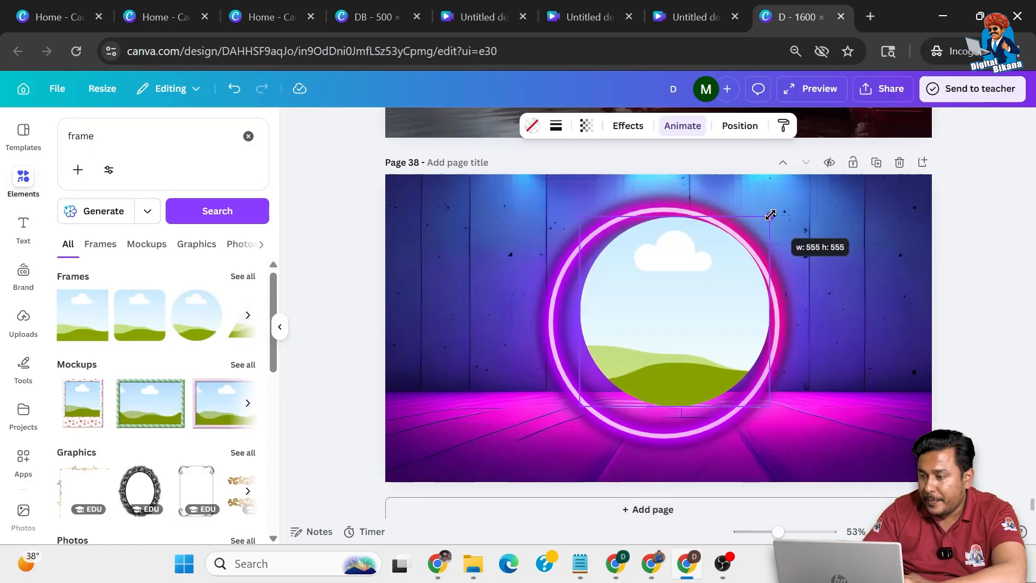
pyautogui.moveTo(579, 406); pyautogui.dragTo(555, 431)
pyautogui.click(657, 363)
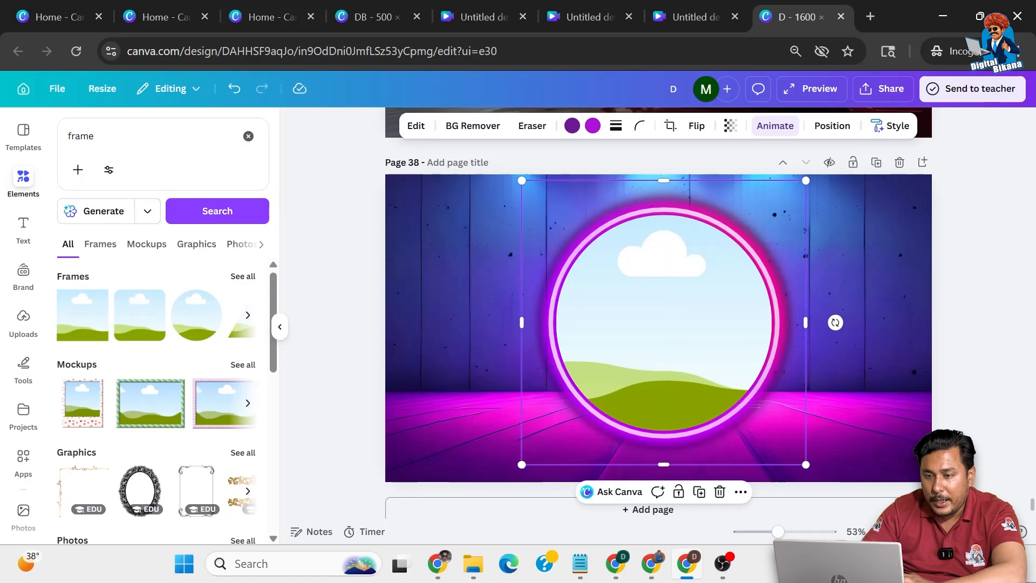
# Search the elements for "man" and show all matching photos
pyautogui.moveTo(113, 137); pyautogui.dragTo(52, 138)
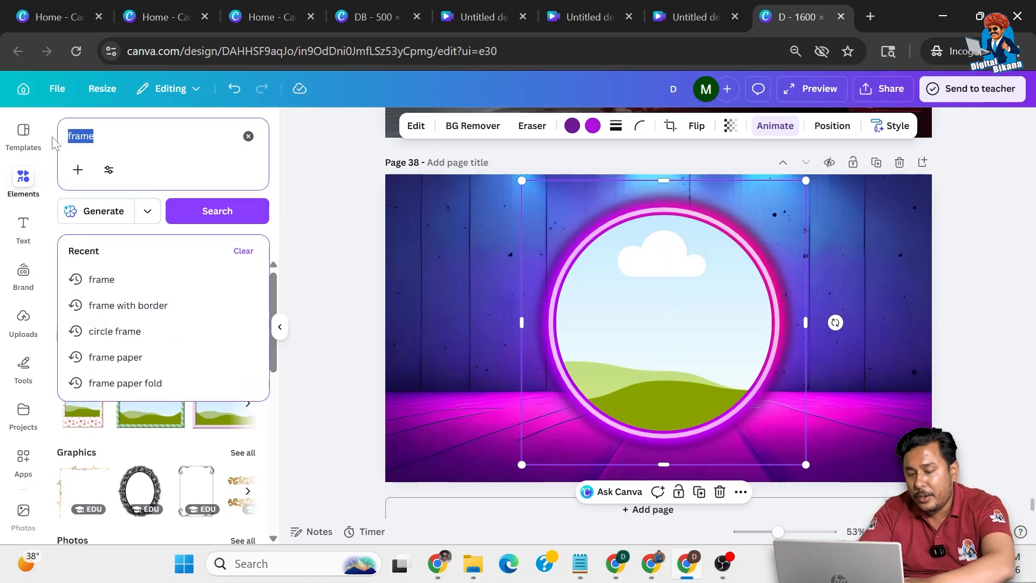
pyautogui.write('man')
pyautogui.press('Return')
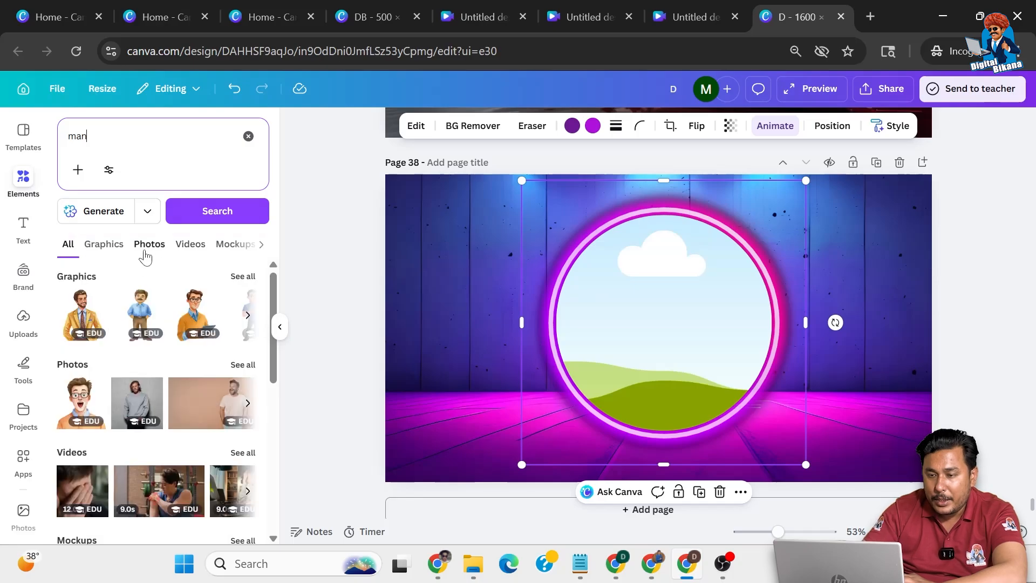
pyautogui.click(243, 365)
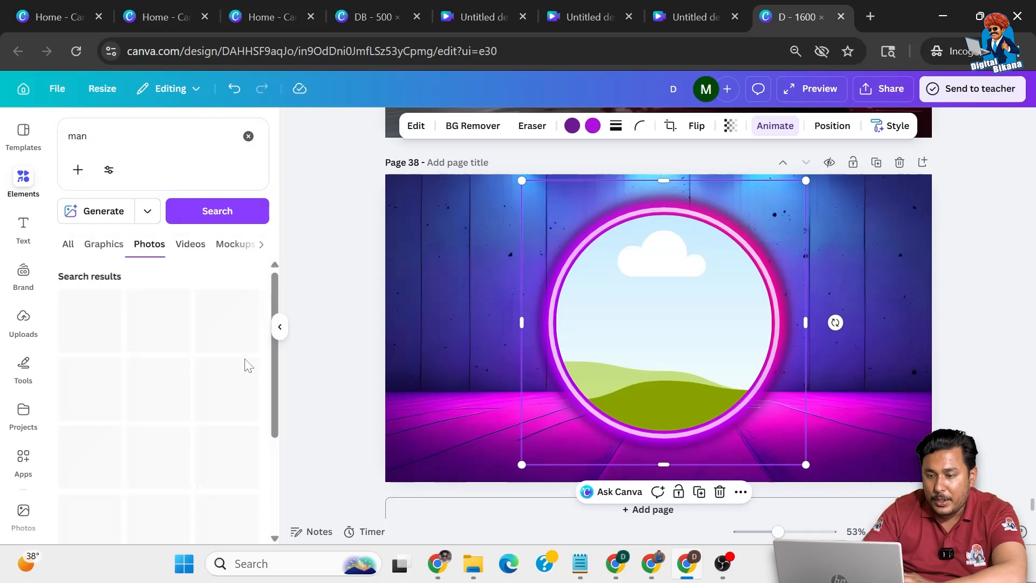
# Add the photo of the smiling man in a navy suit and tie with crossed arms to page 38
pyautogui.scroll(-2, 208, 387)
pyautogui.scroll(-8, 208, 387)
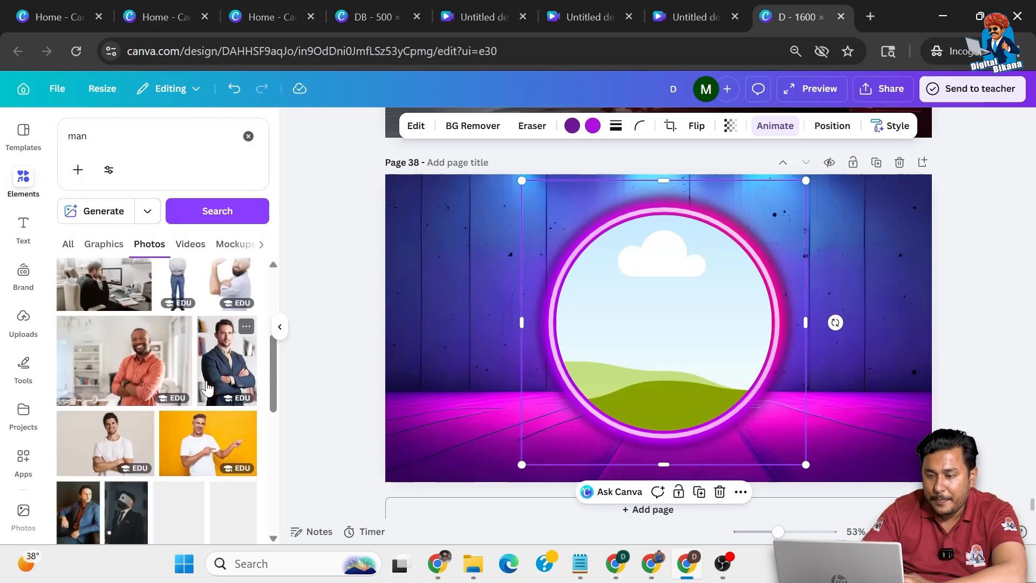
pyautogui.scroll(-3, 171, 413)
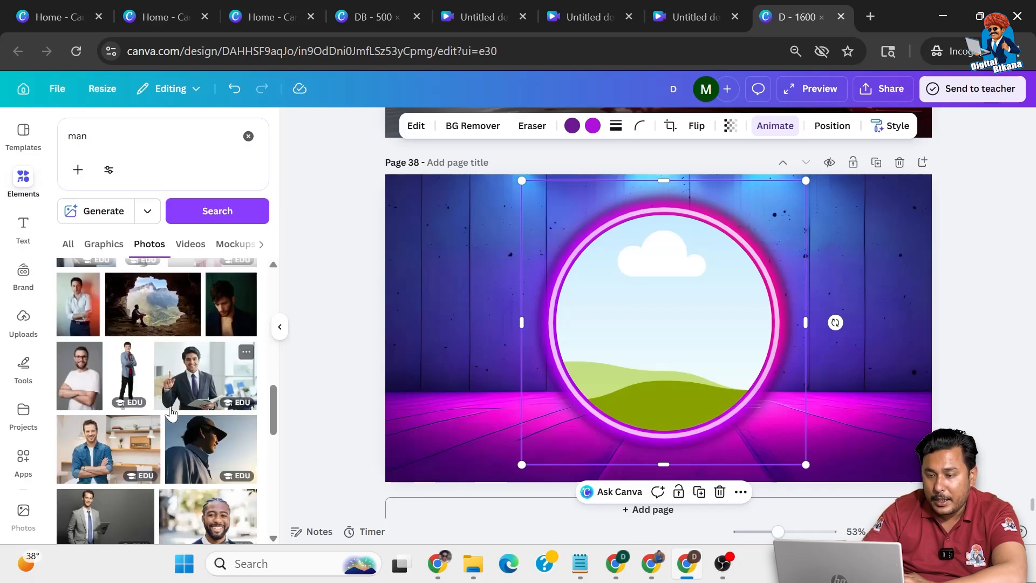
pyautogui.scroll(-4, 171, 413)
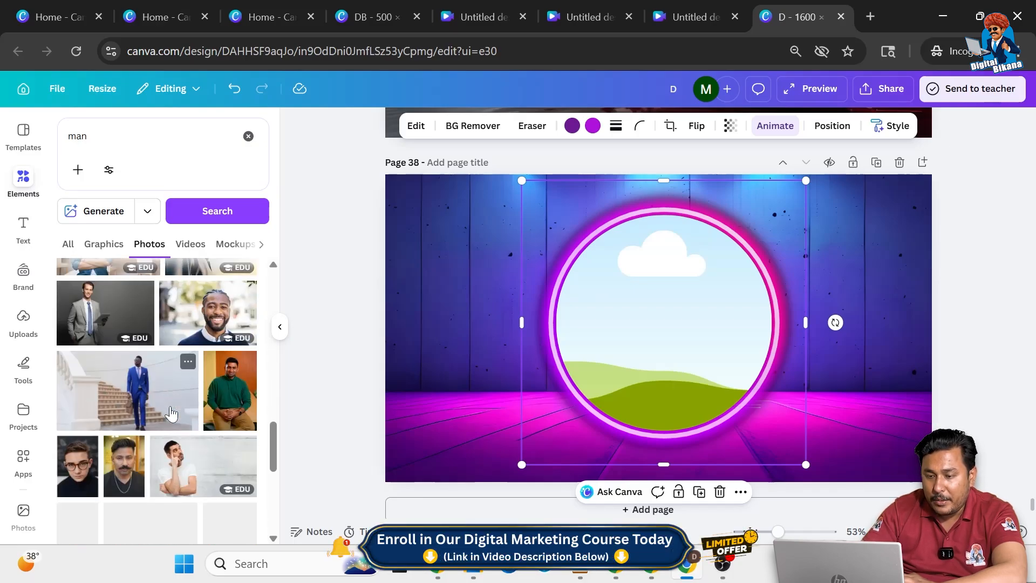
pyautogui.scroll(-2, 171, 413)
pyautogui.scroll(-4, 171, 462)
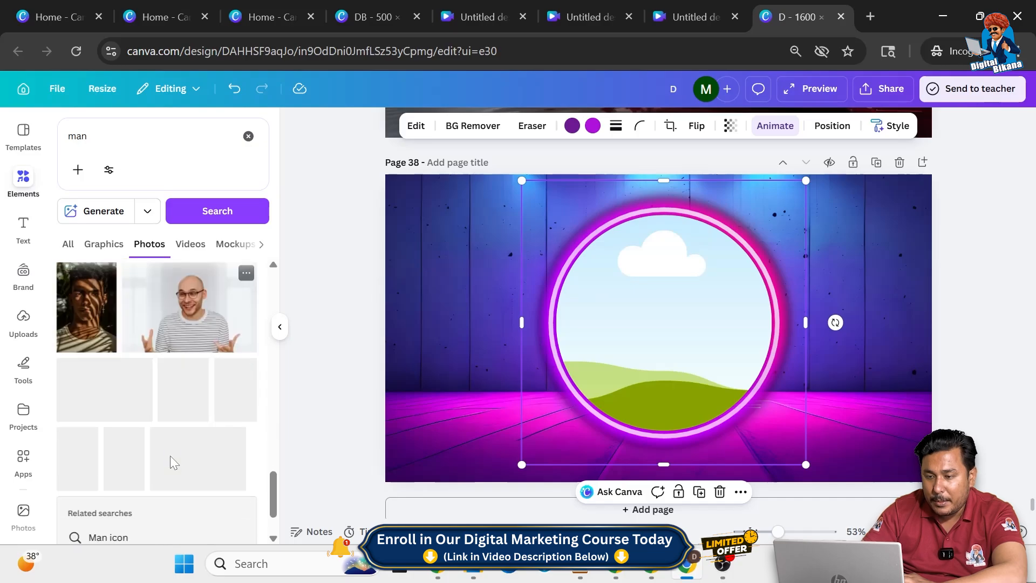
pyautogui.scroll(-1, 172, 462)
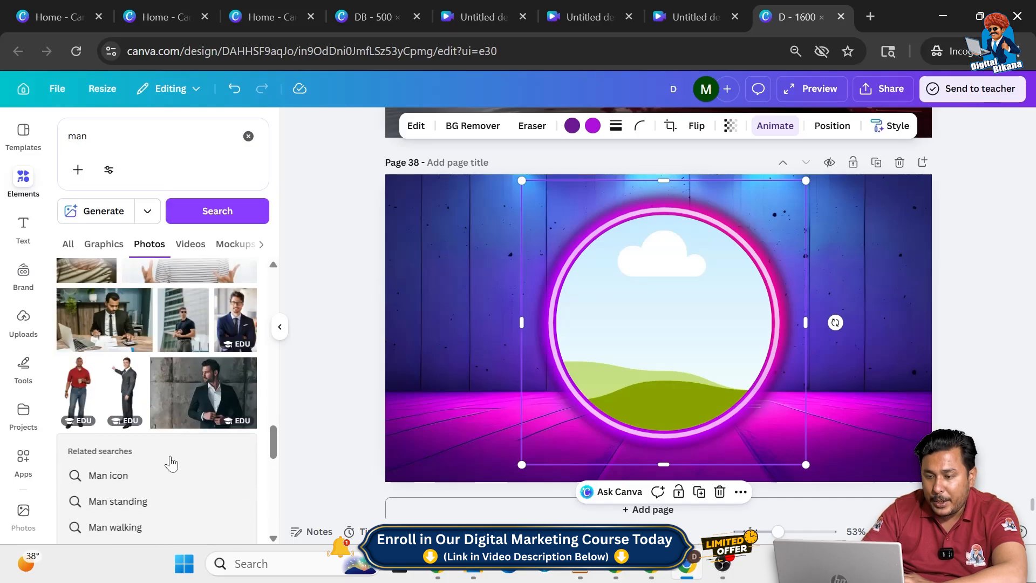
pyautogui.scroll(-2, 172, 463)
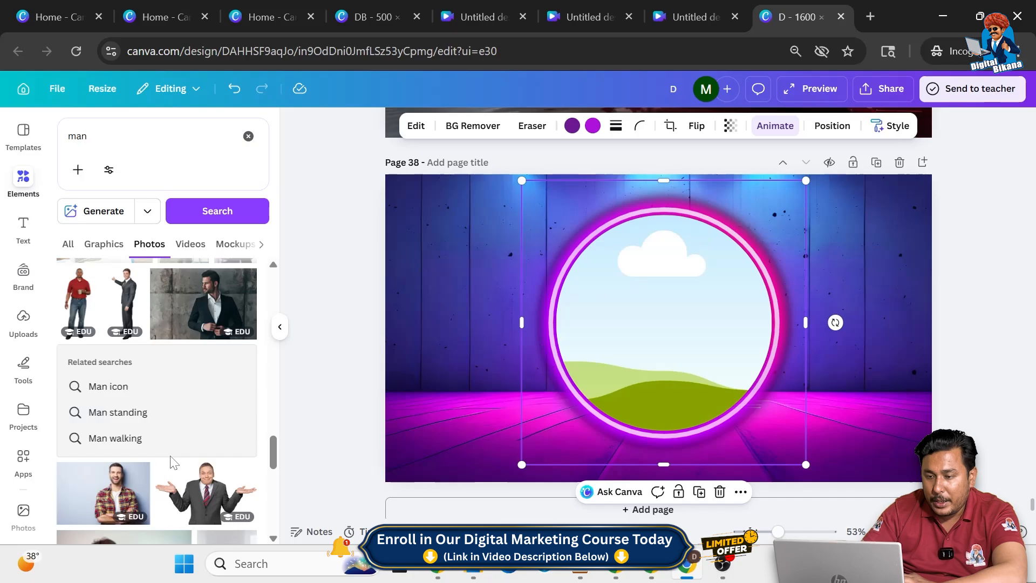
pyautogui.scroll(-6, 176, 420)
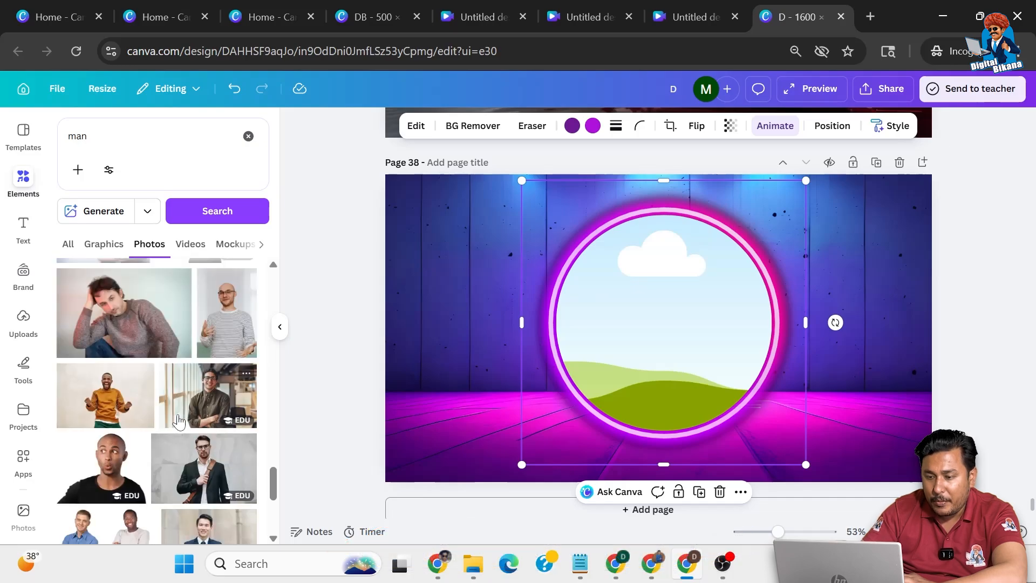
pyautogui.scroll(-3, 179, 421)
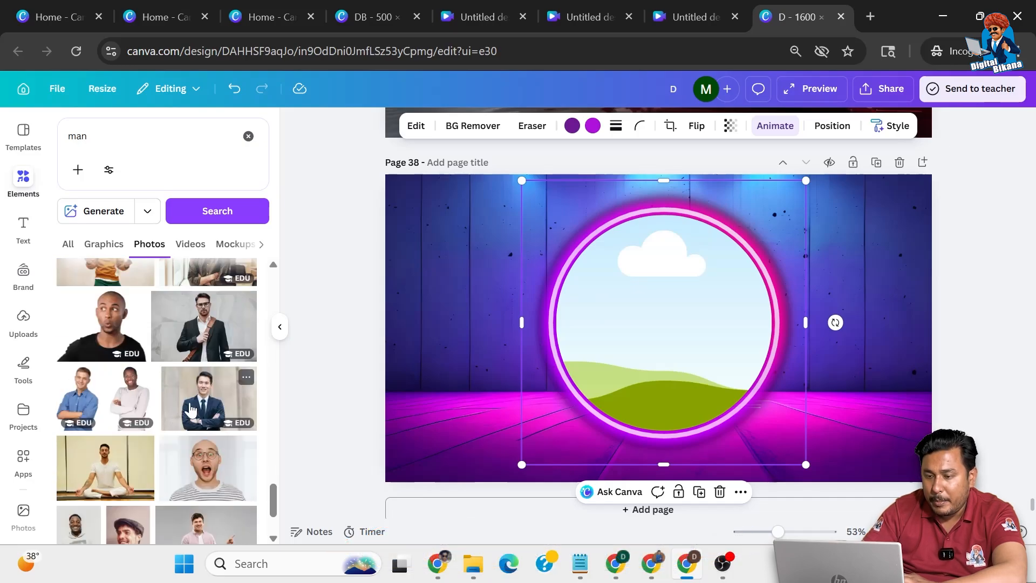
pyautogui.click(190, 410)
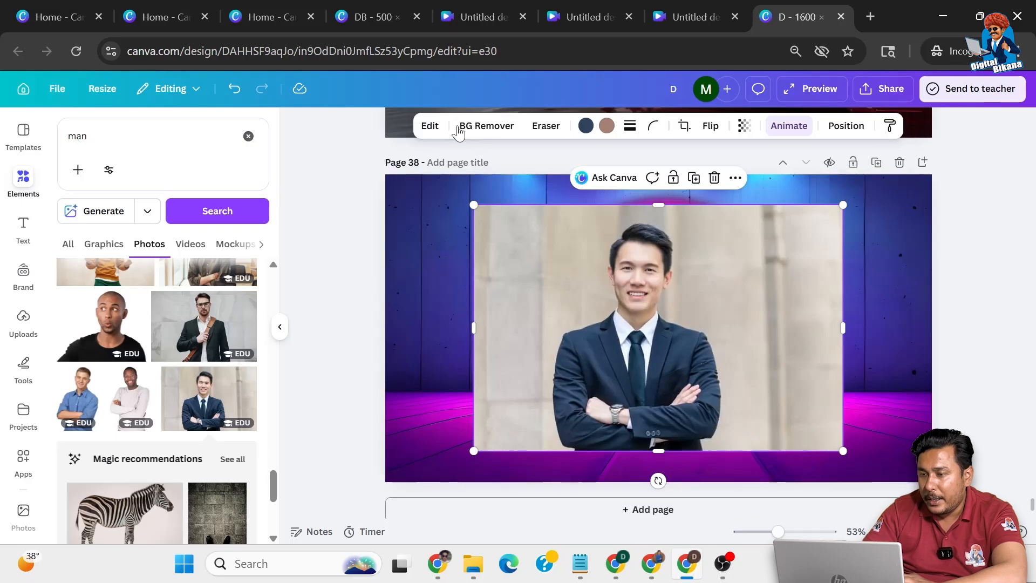
# Place the man's photo in the circular frame inside the neon ring and remove its background
pyautogui.click(500, 127)
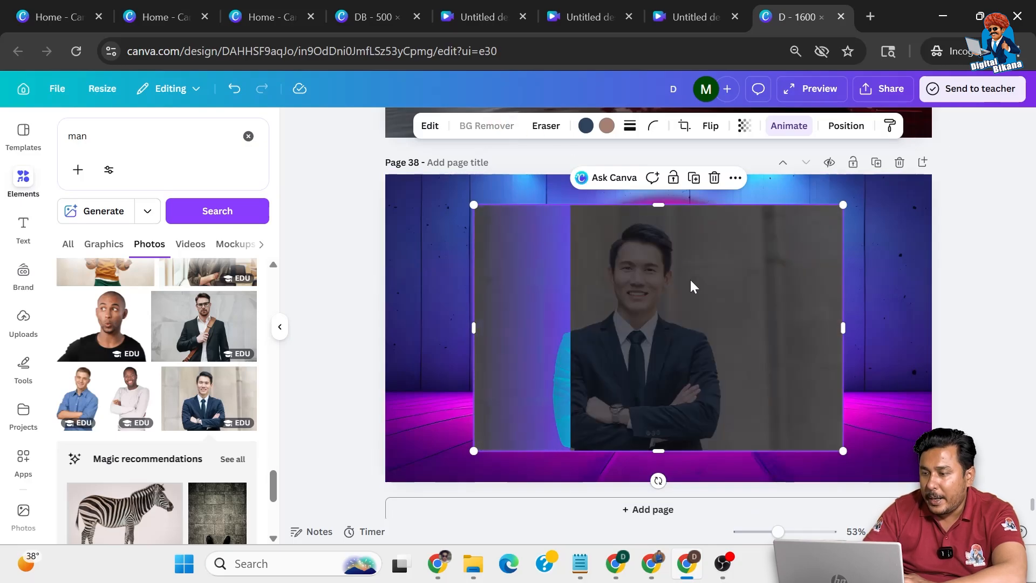
pyautogui.moveTo(646, 330); pyautogui.dragTo(687, 322)
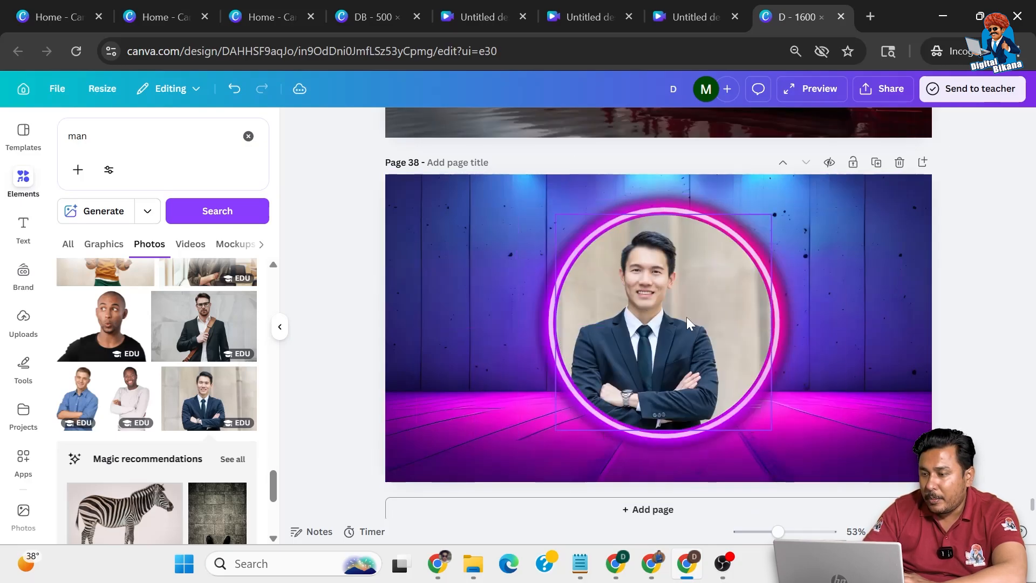
pyautogui.click(502, 127)
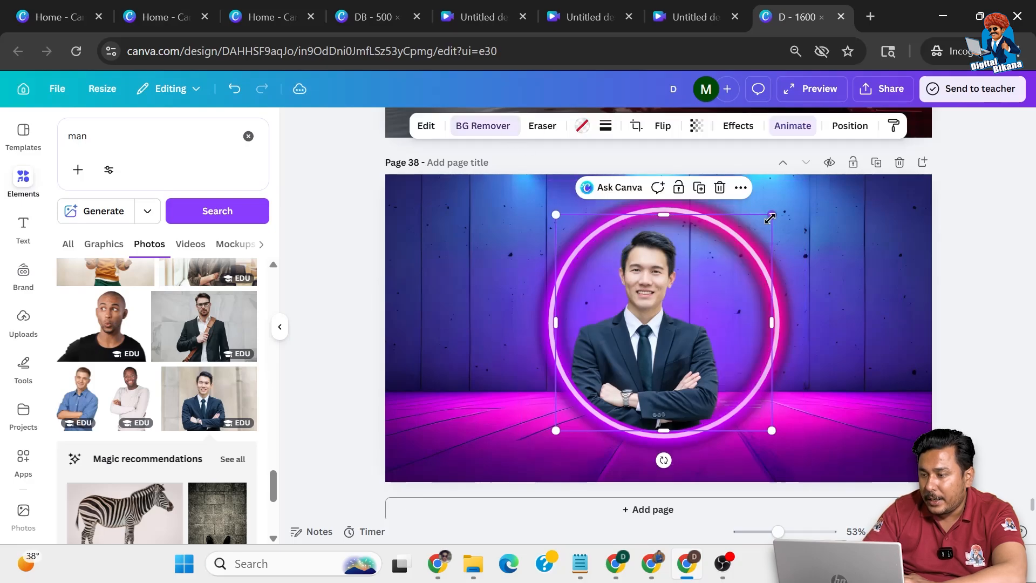
# Enlarge the framed cutout of the man slightly so its frame reaches above the neon ring
pyautogui.moveTo(790, 209); pyautogui.dragTo(790, 208)
pyautogui.moveTo(744, 392); pyautogui.dragTo(772, 442)
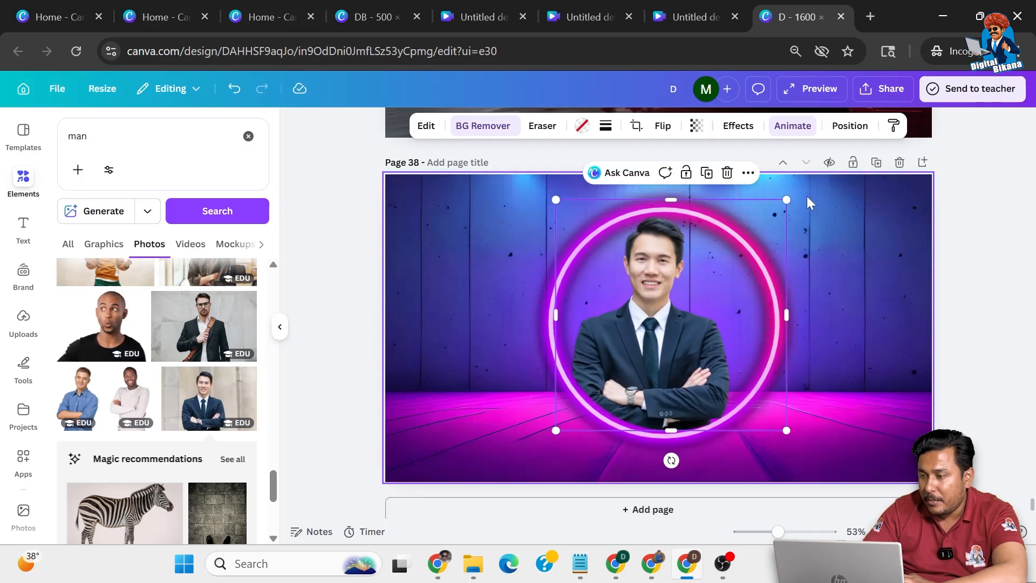
pyautogui.moveTo(786, 199)
pyautogui.mouseDown()
pyautogui.moveTo(807, 184)
pyautogui.moveTo(792, 200)
pyautogui.mouseUp()
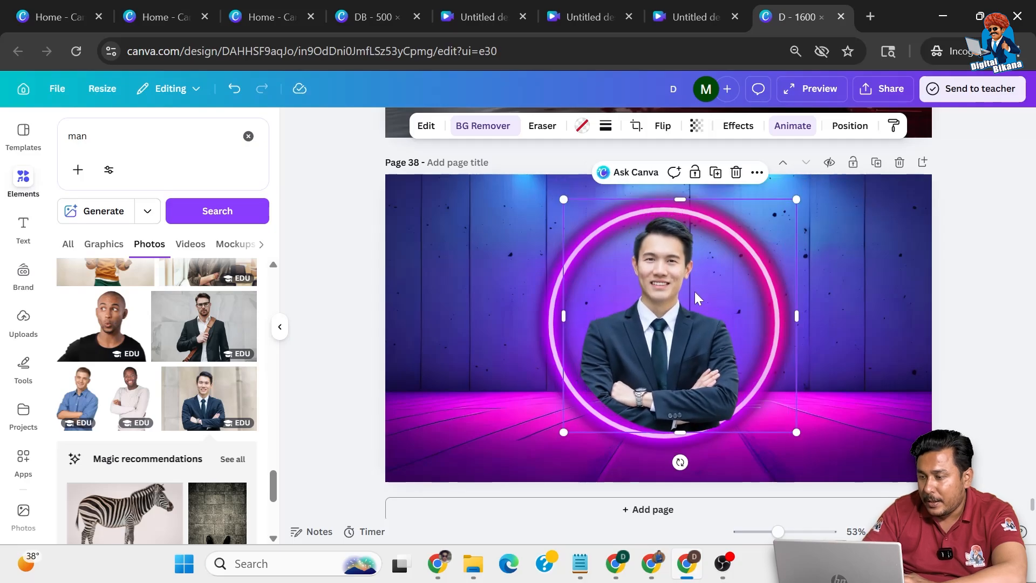
# Shift the man's image slightly to the right within its circular frame crop to center him in the ring
pyautogui.doubleClick(677, 297)
pyautogui.moveTo(685, 296); pyautogui.dragTo(693, 295)
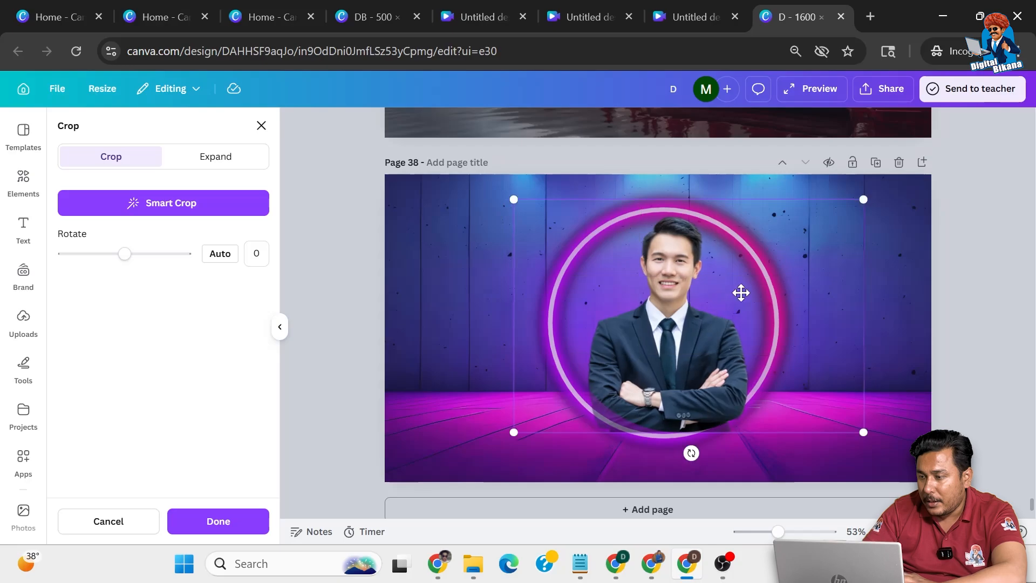
pyautogui.click(948, 293)
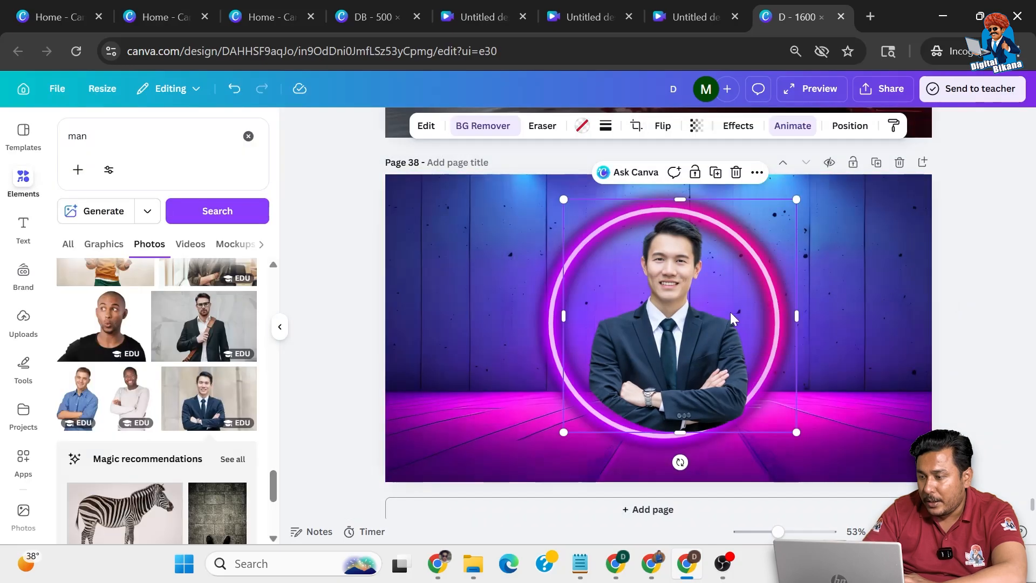
# Send the framed man one layer backward so he sits behind the neon ring
pyautogui.click(757, 173)
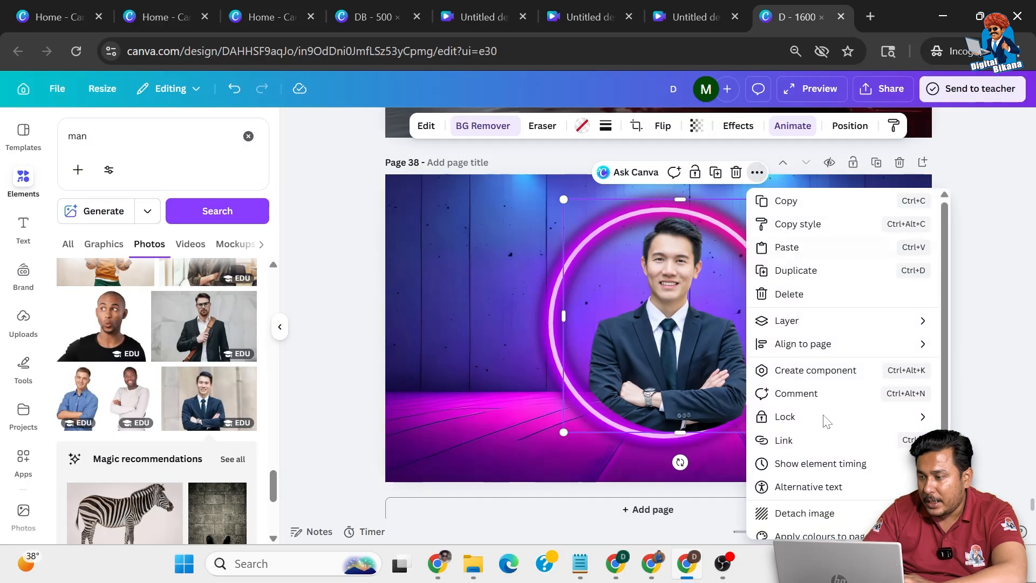
pyautogui.moveTo(810, 321)
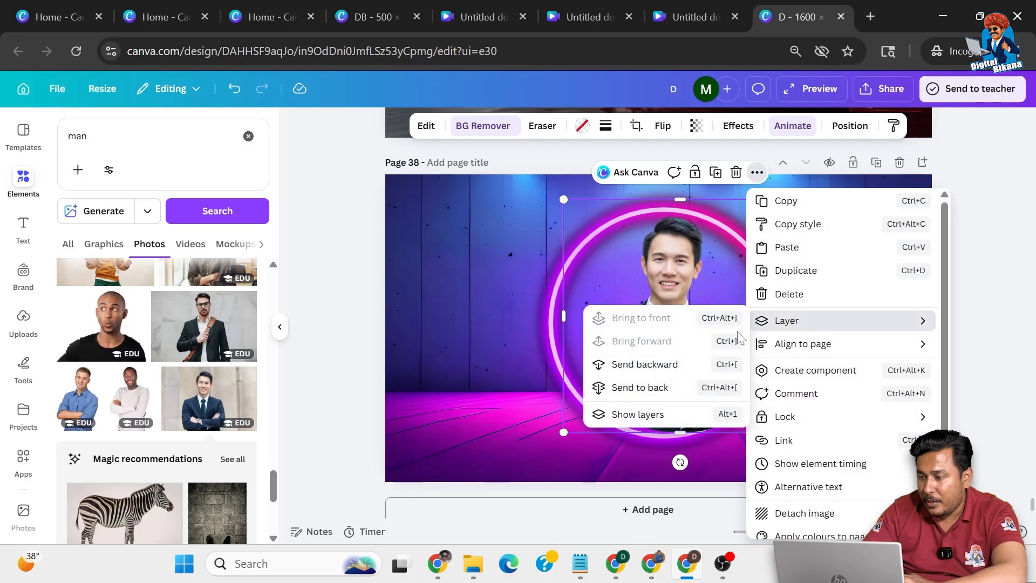
pyautogui.click(679, 365)
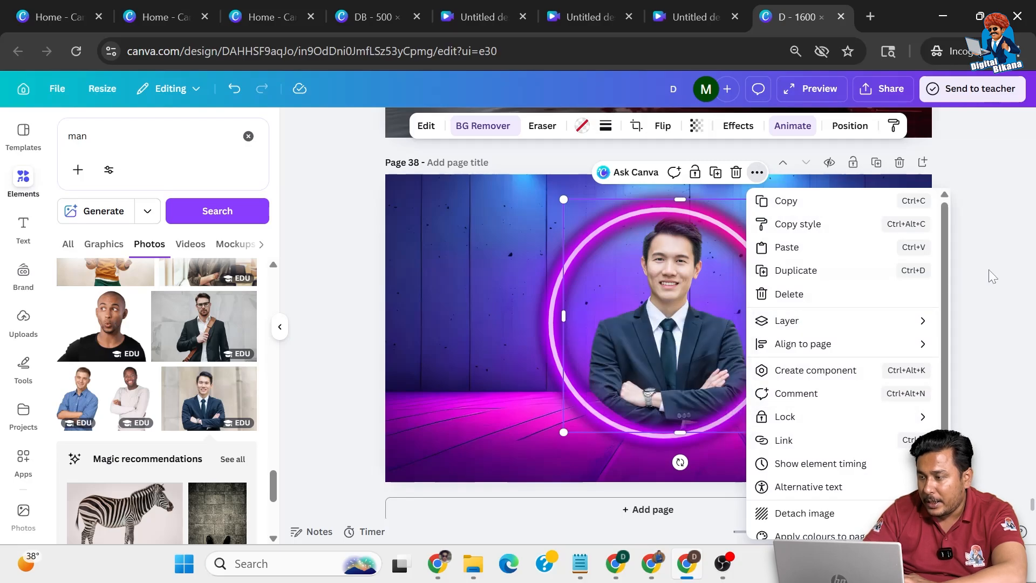
pyautogui.click(997, 267)
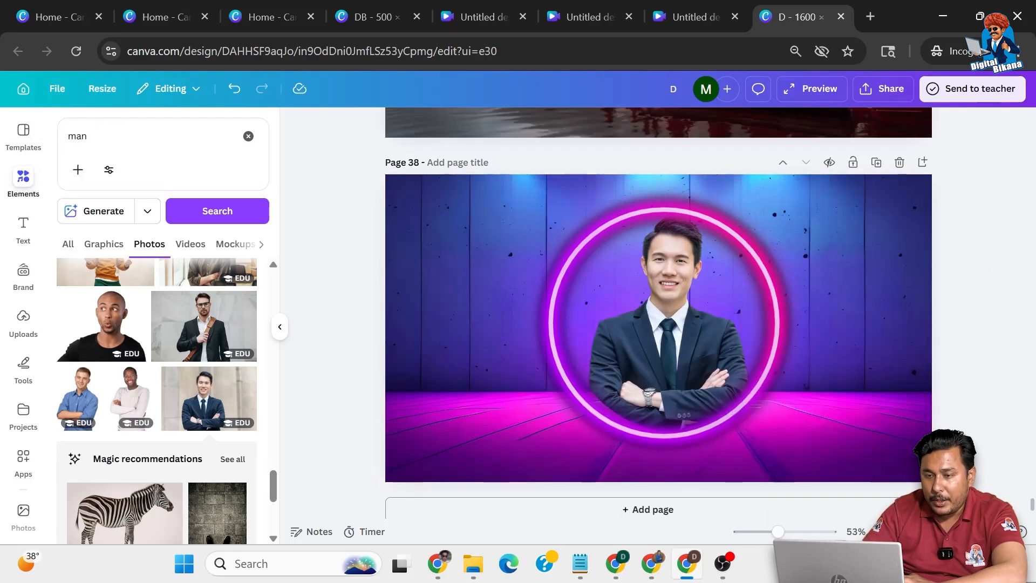
# Search the elements for "neon smoke" and show the matching graphics
pyautogui.moveTo(108, 131); pyautogui.dragTo(1, 145)
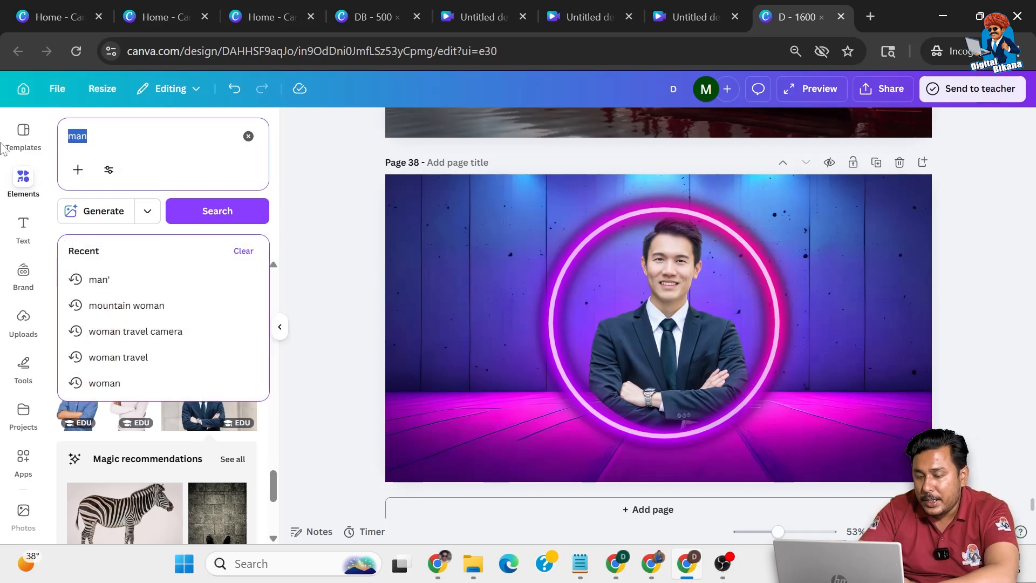
pyautogui.write('neon sm')
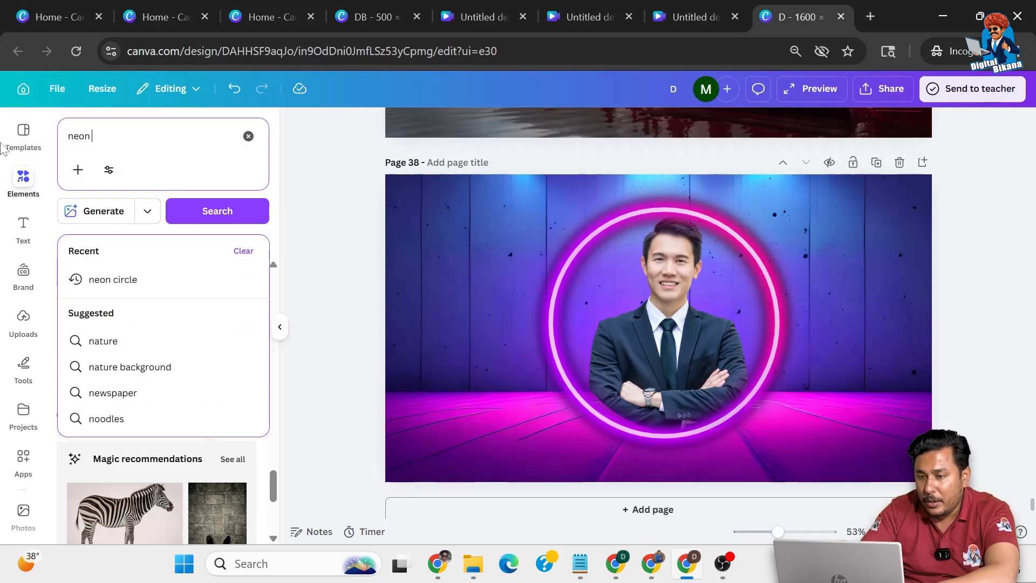
pyautogui.write('oke')
pyautogui.press('Return')
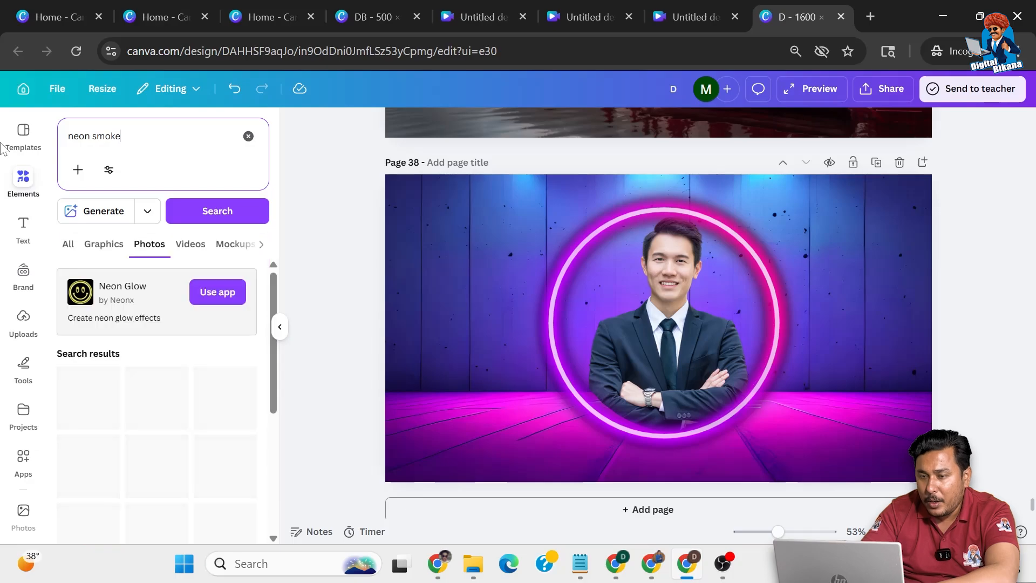
pyautogui.click(104, 244)
# Change the graphics search to "colour smoke"
pyautogui.click(85, 136)
pyautogui.doubleClick(85, 136)
pyautogui.write('colour')
pyautogui.press('Return')
# Add the light blue smoke graphic to the page and move it over the left half, partly off the edge
pyautogui.scroll(-3, 158, 393)
pyautogui.moveTo(158, 393)
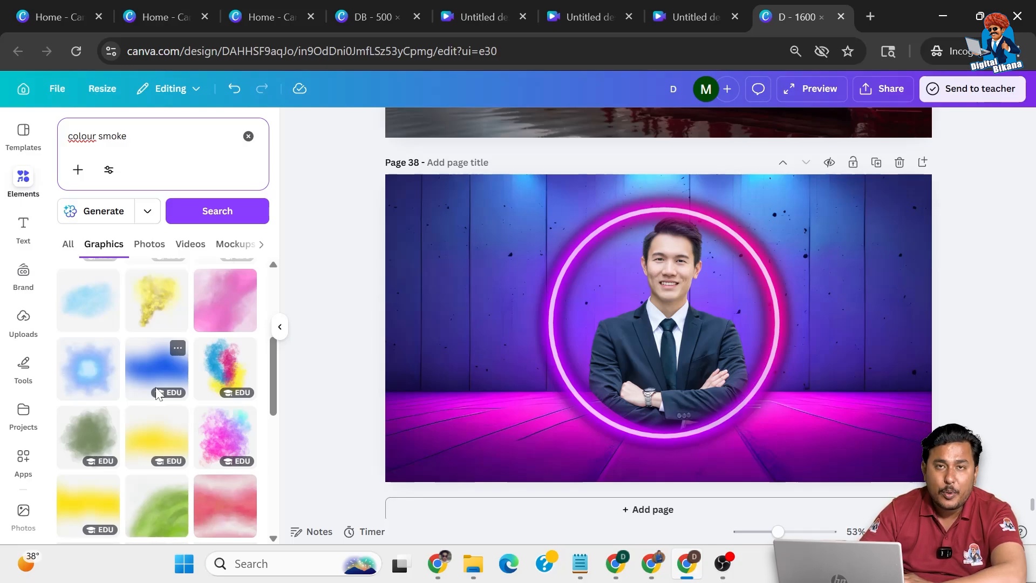
pyautogui.scroll(-2, 158, 393)
pyautogui.scroll(3, 110, 350)
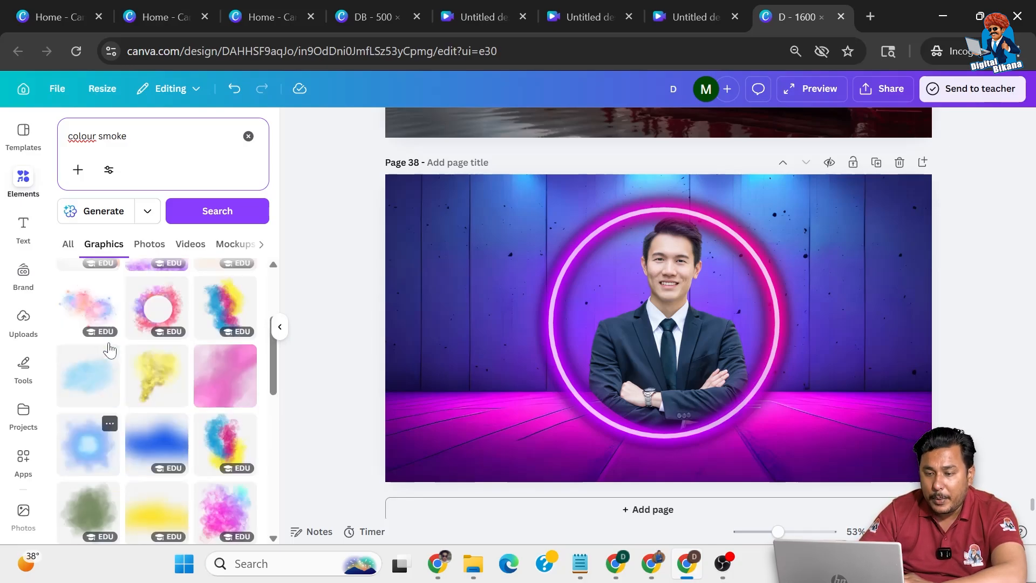
pyautogui.click(93, 382)
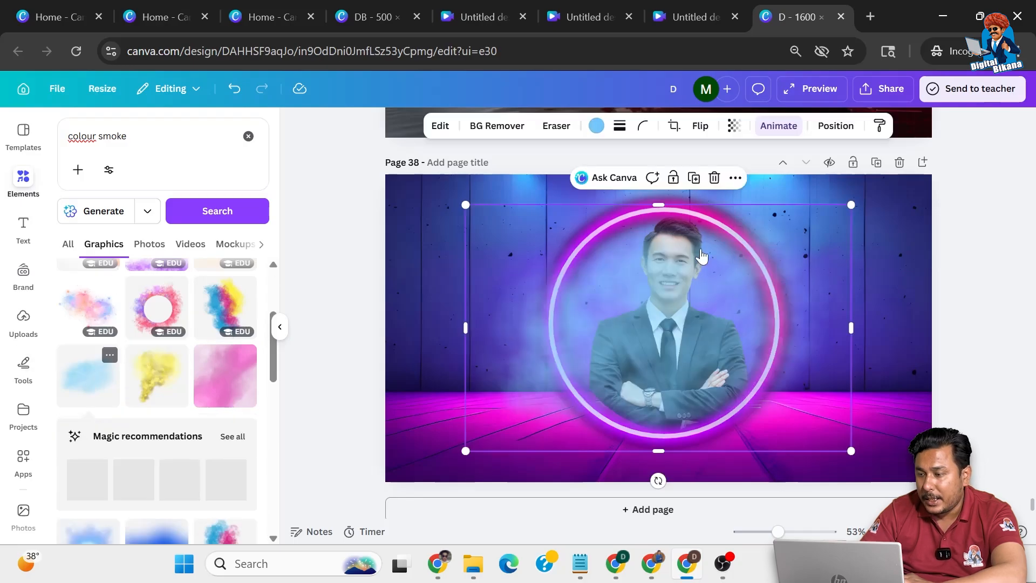
pyautogui.moveTo(696, 293); pyautogui.dragTo(548, 307)
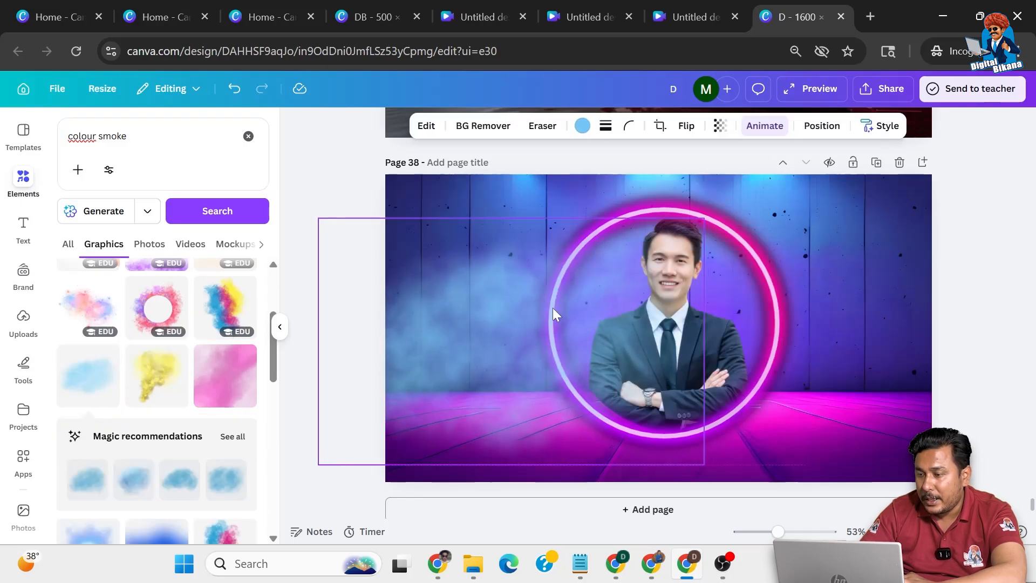
# Duplicate the blue smoke, move the copy to the page's right half and recolour it magenta sampled from the neon ring's glow
pyautogui.click(546, 198)
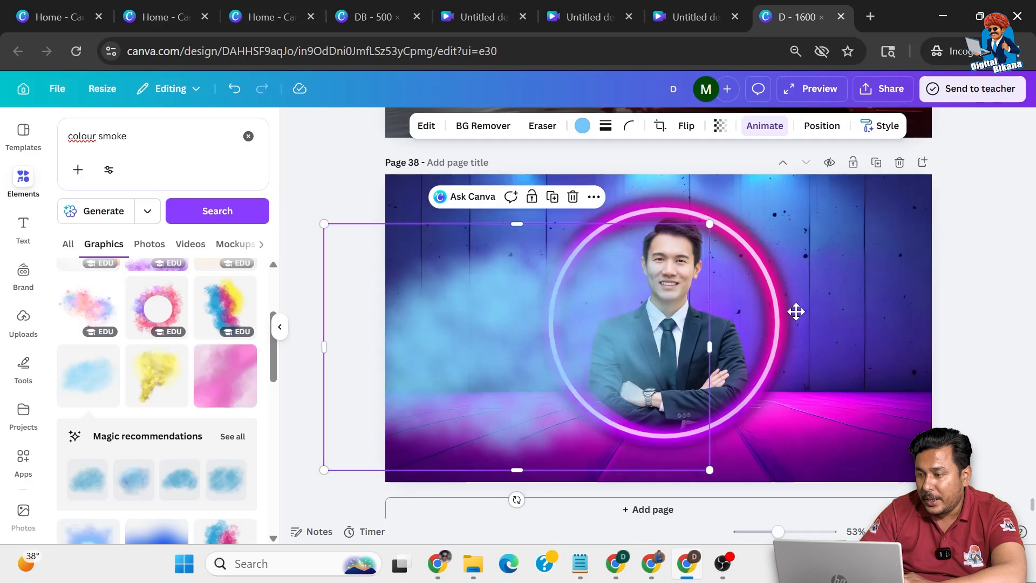
pyautogui.moveTo(796, 312)
pyautogui.mouseDown()
pyautogui.moveTo(828, 310)
pyautogui.moveTo(813, 314)
pyautogui.mouseUp()
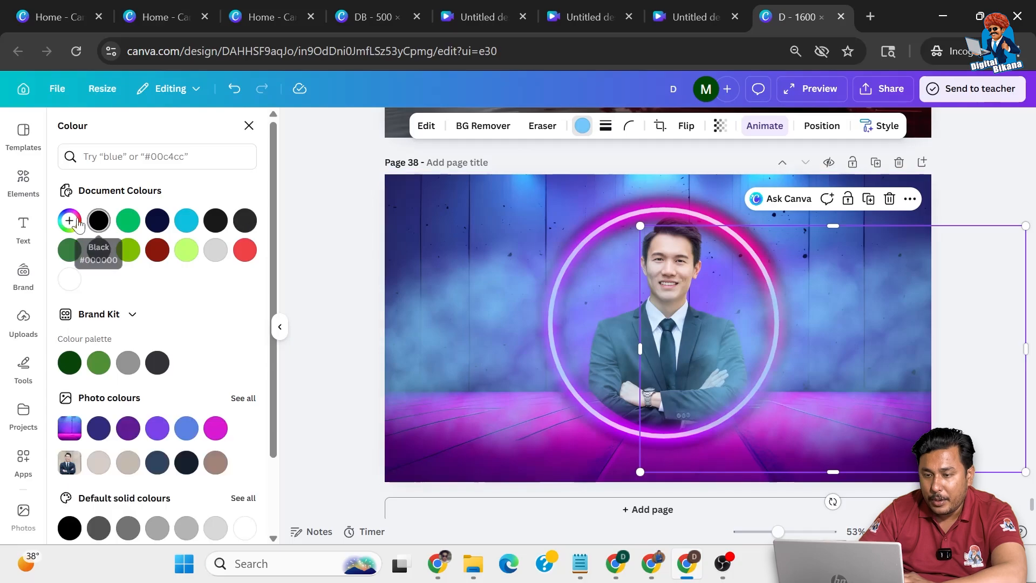
pyautogui.click(77, 223)
pyautogui.click(241, 359)
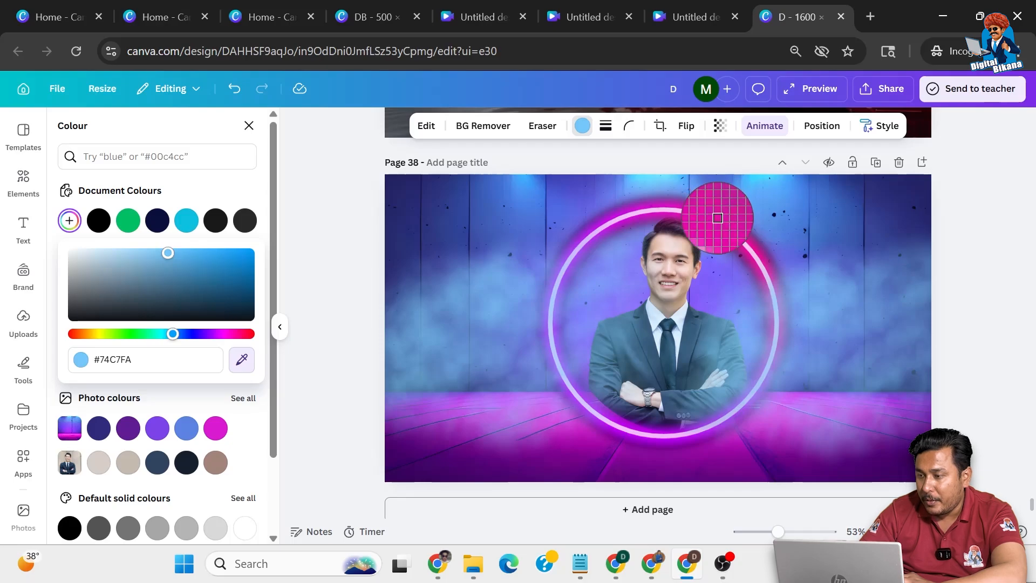
pyautogui.click(718, 218)
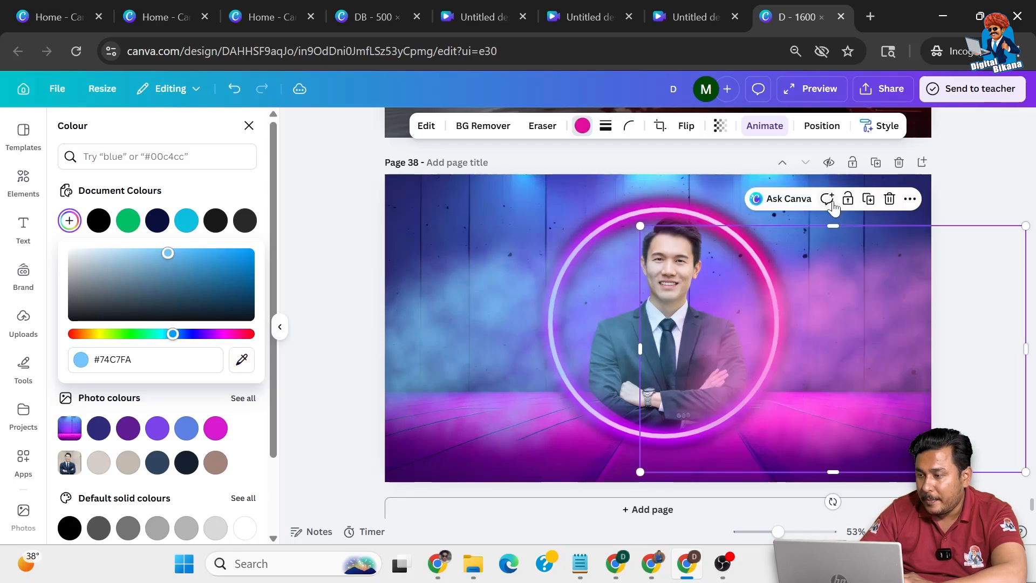
# Place another copy of the smoke along the page's bottom edge and recolour it blue from the background's photo colours
pyautogui.moveTo(773, 332); pyautogui.dragTo(640, 449)
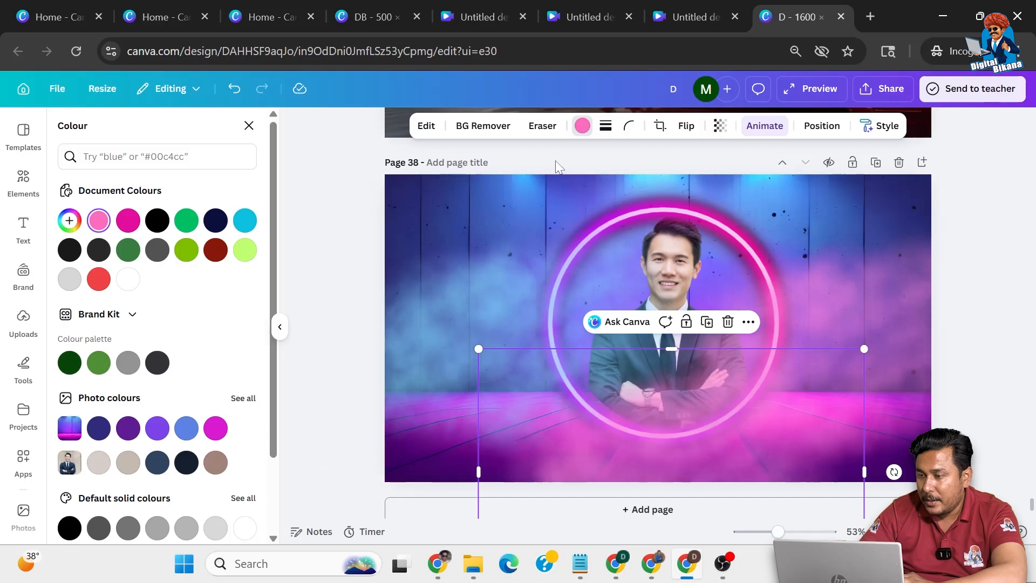
pyautogui.click(583, 126)
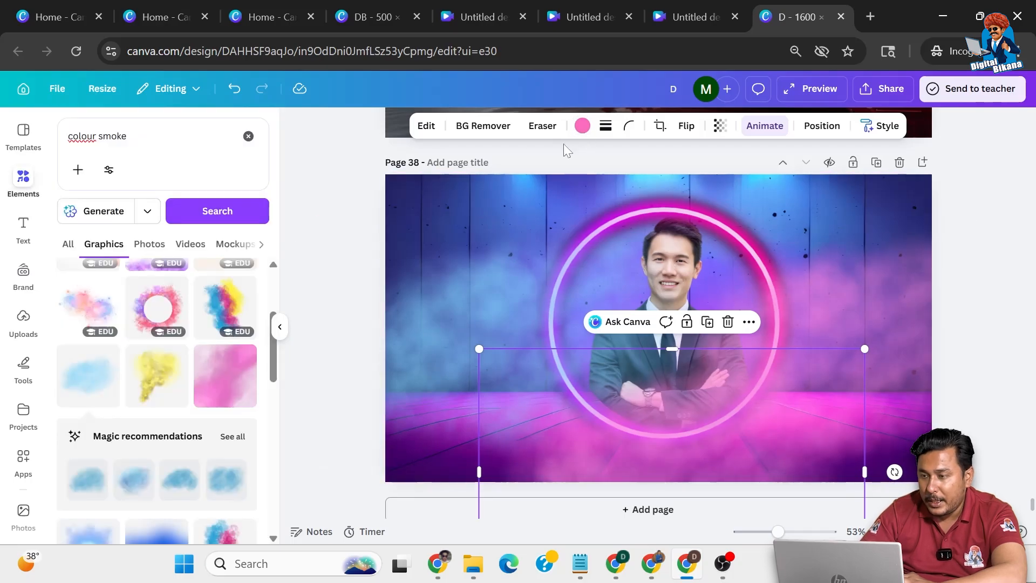
pyautogui.click(582, 125)
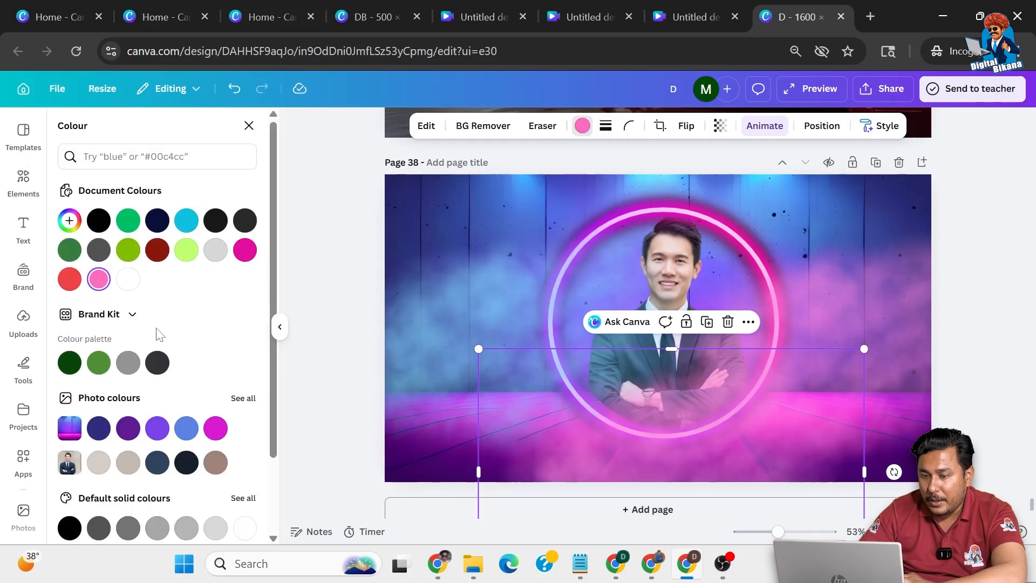
pyautogui.click(186, 430)
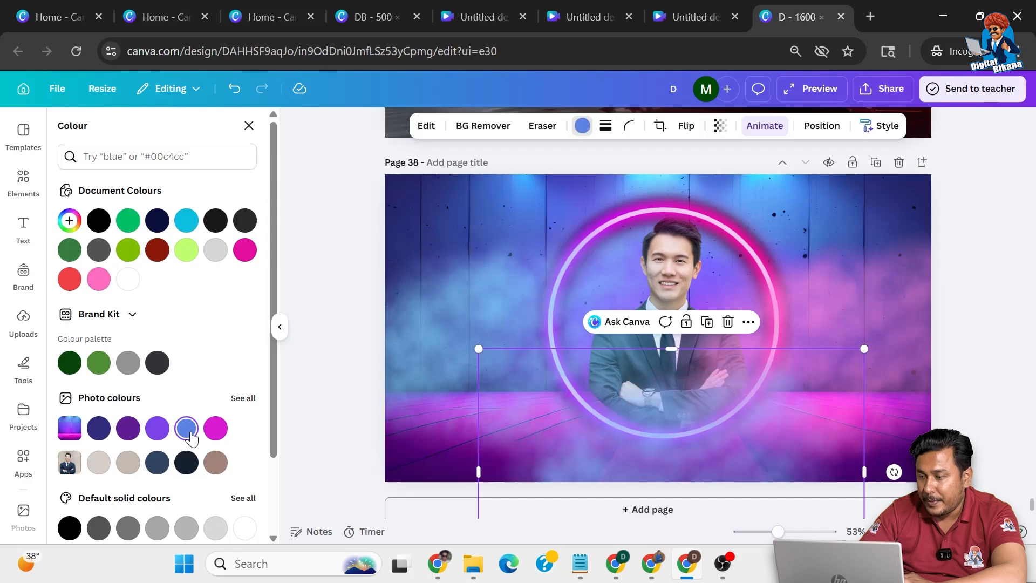
pyautogui.click(969, 233)
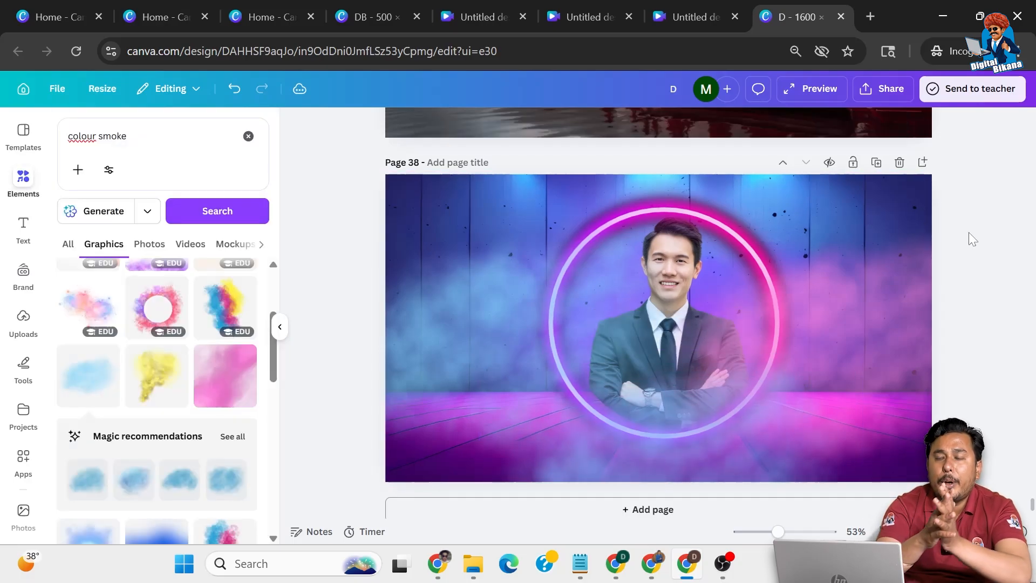